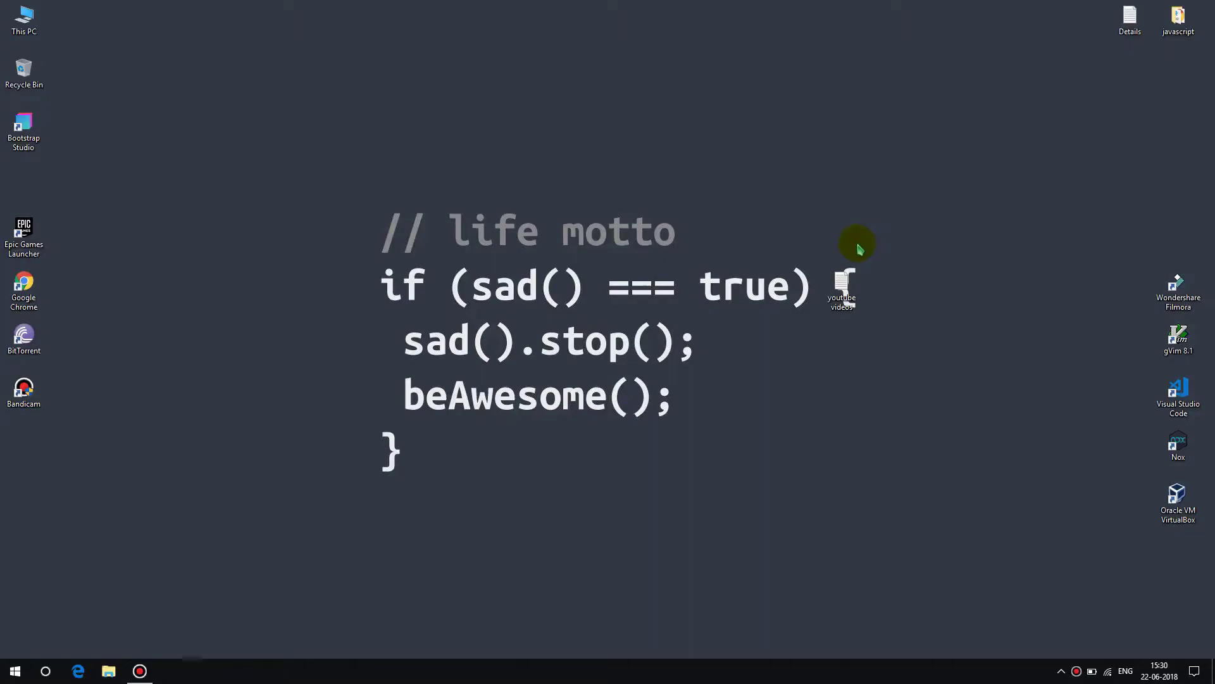
# - Move the 'youtube videos' icon to the right side of the desktop and launch Google Chrome
pyautogui.moveTo(839, 293); pyautogui.dragTo(1176, 236)
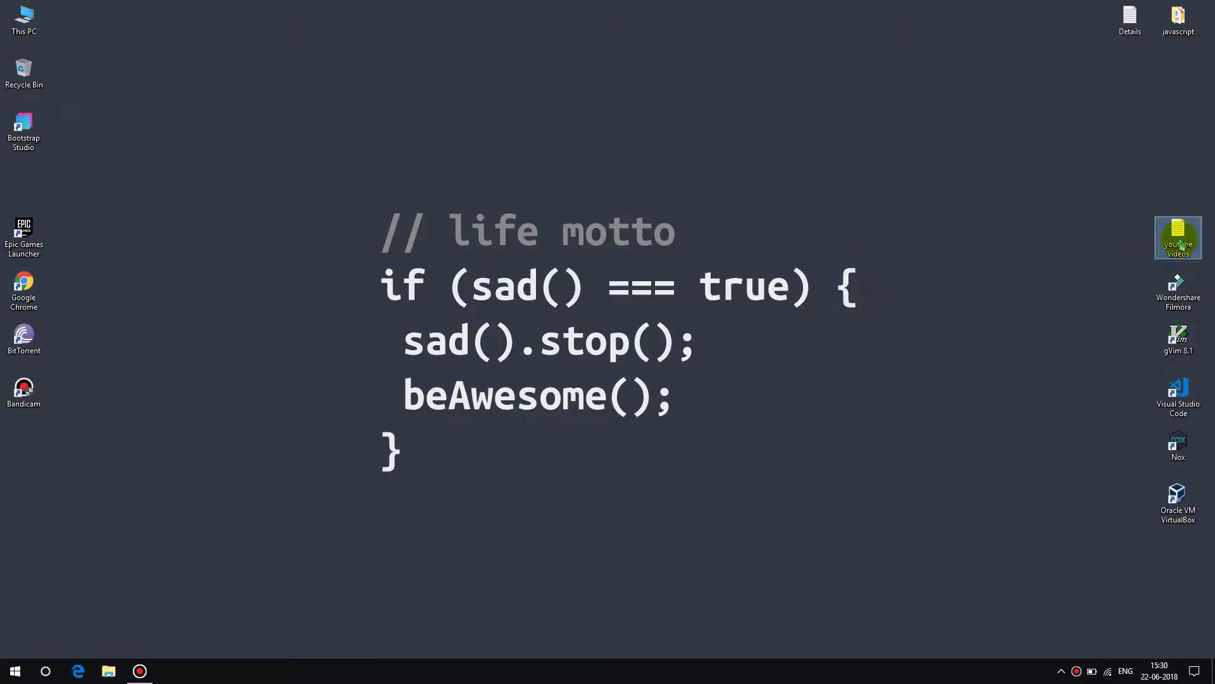
pyautogui.doubleClick(26, 290)
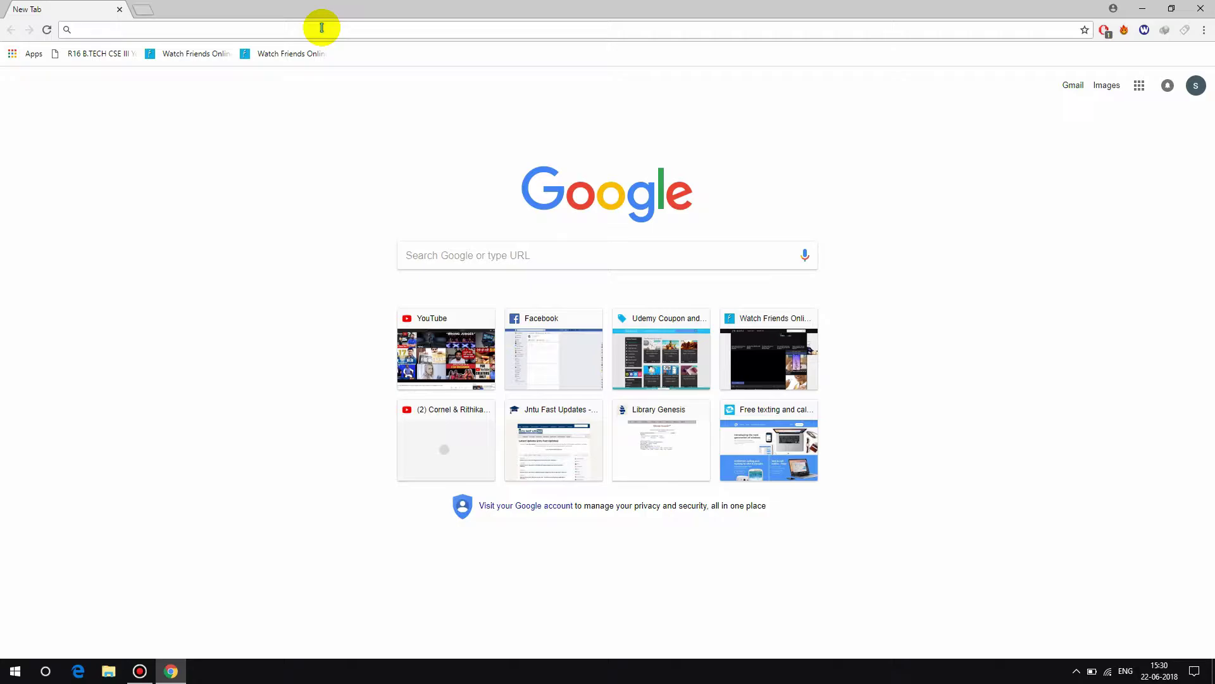
# - Go to textnow.com and sign up for a free account using Sign in with Google
pyautogui.write('textnow.com')
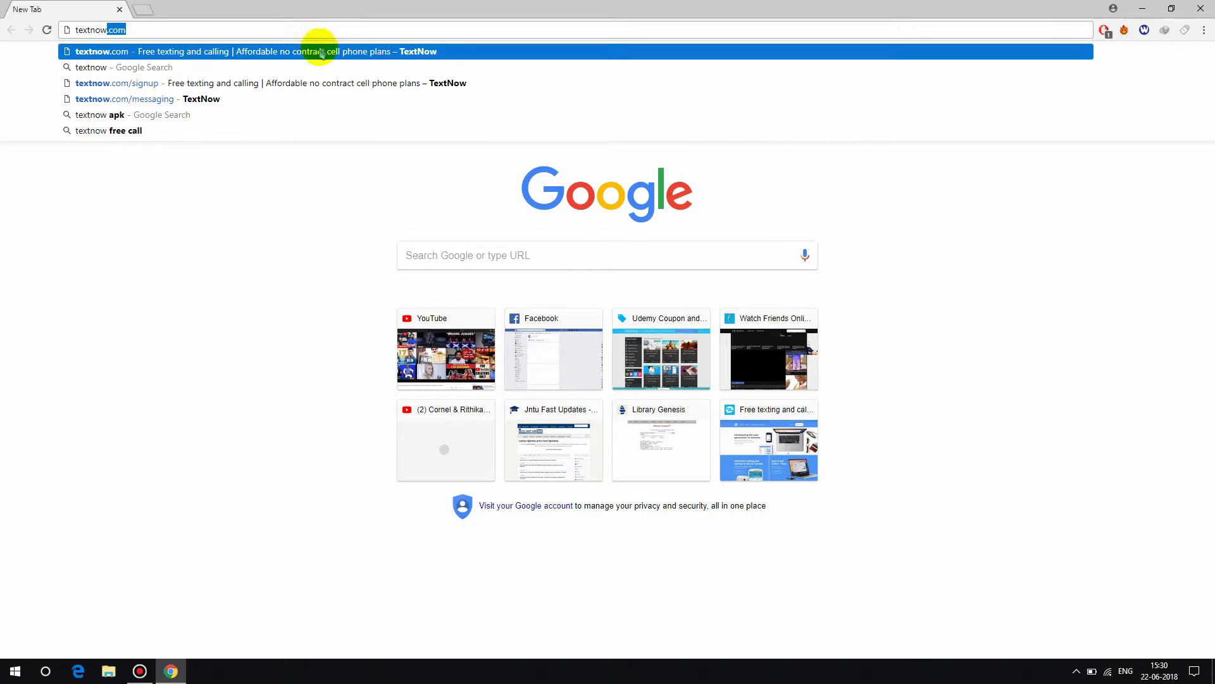
pyautogui.click(317, 53)
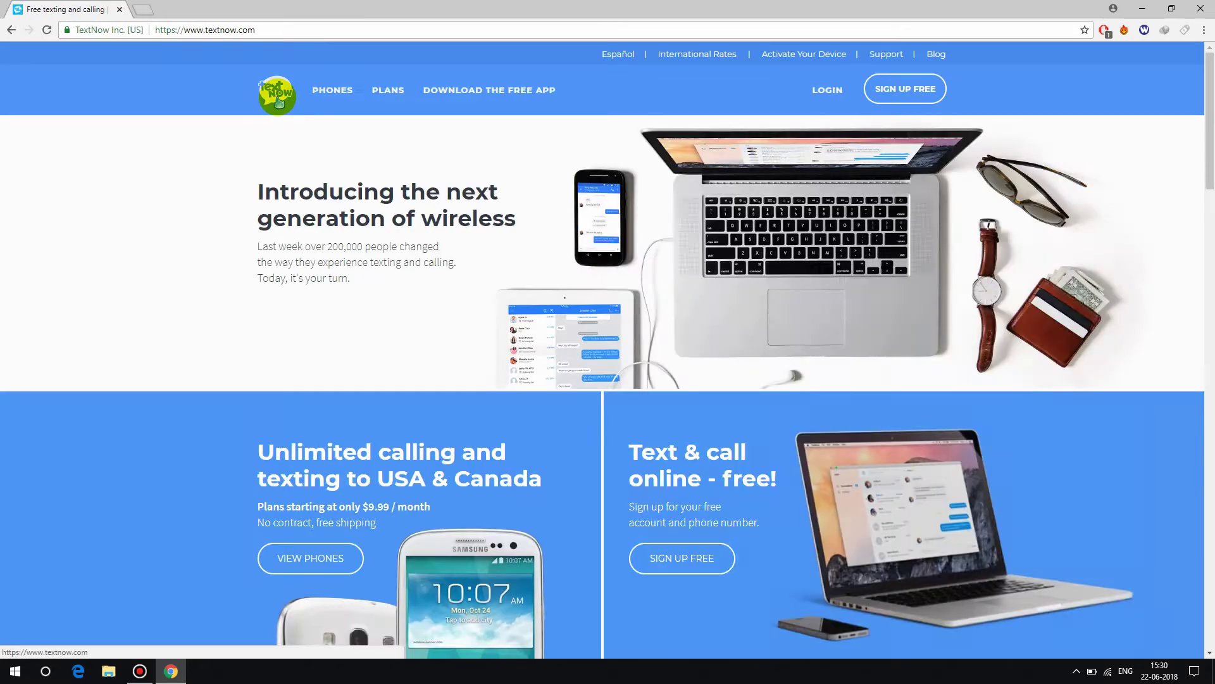
pyautogui.click(904, 93)
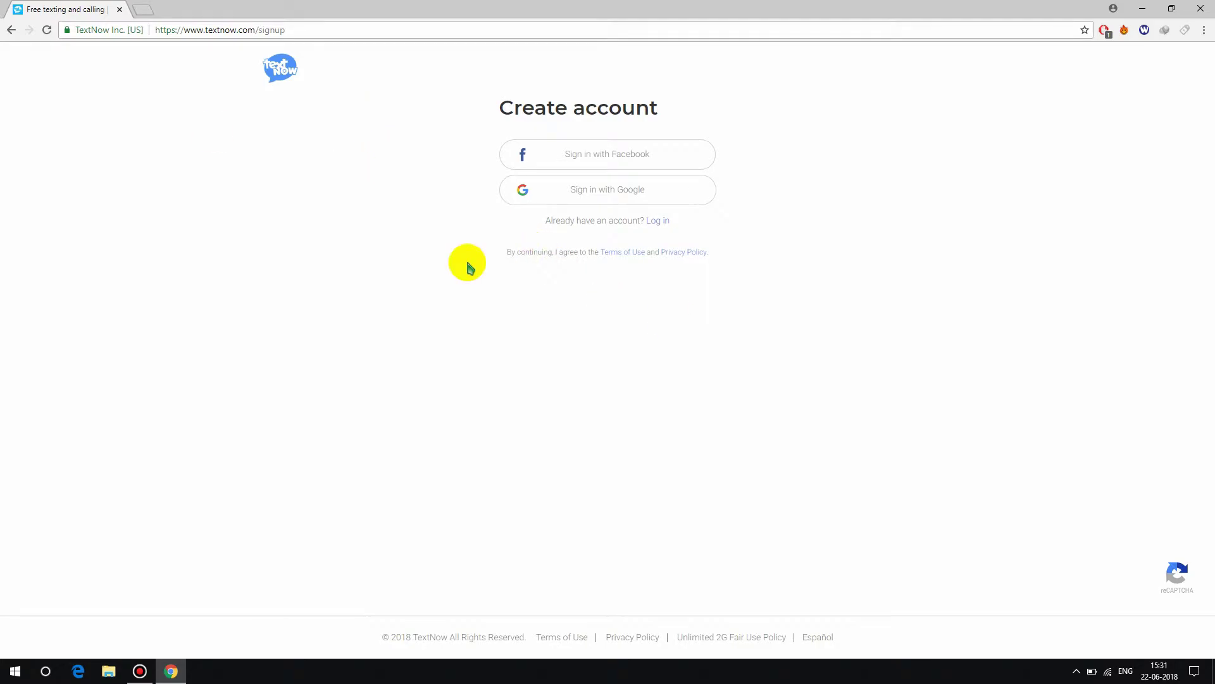
pyautogui.click(610, 189)
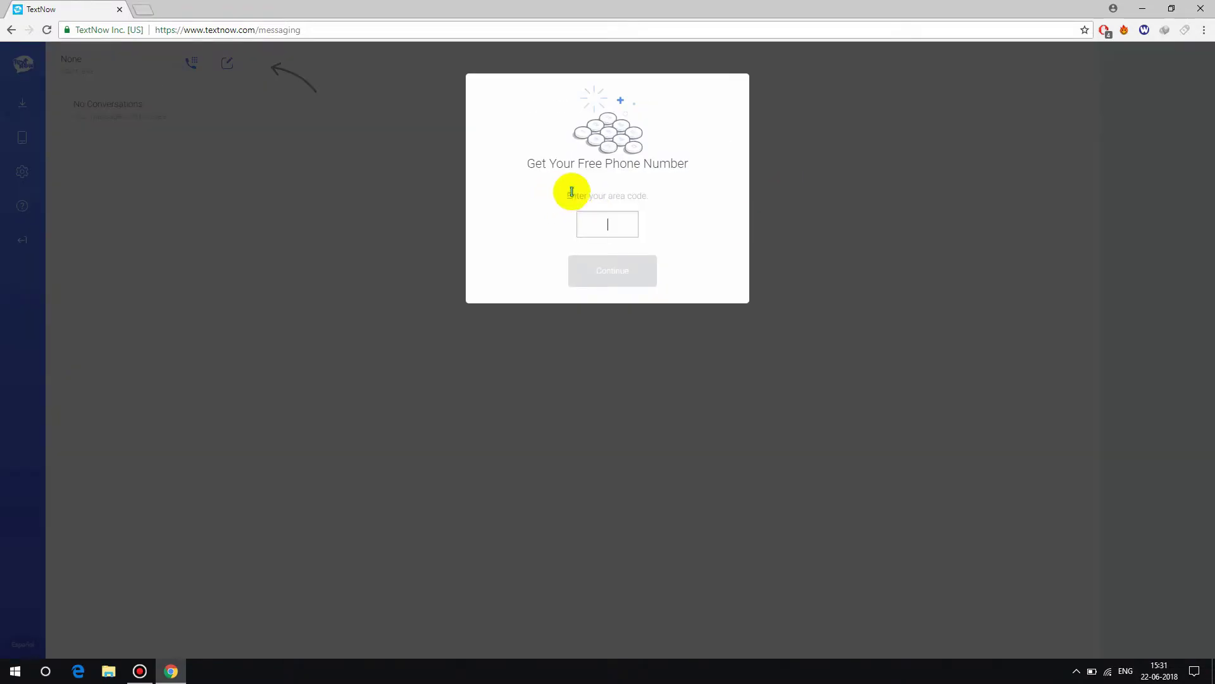
# - In a new tab, search 'usa area code' and select Idaho's code 208 in the state listing
pyautogui.click(145, 12)
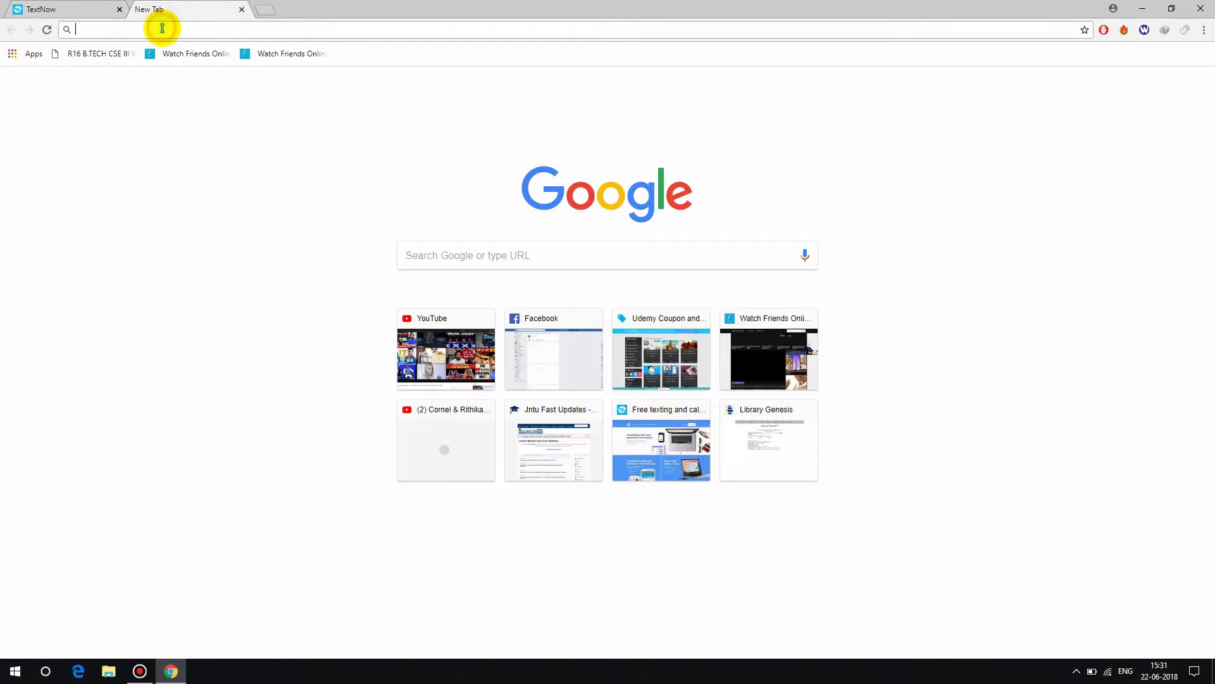
pyautogui.write('usa a')
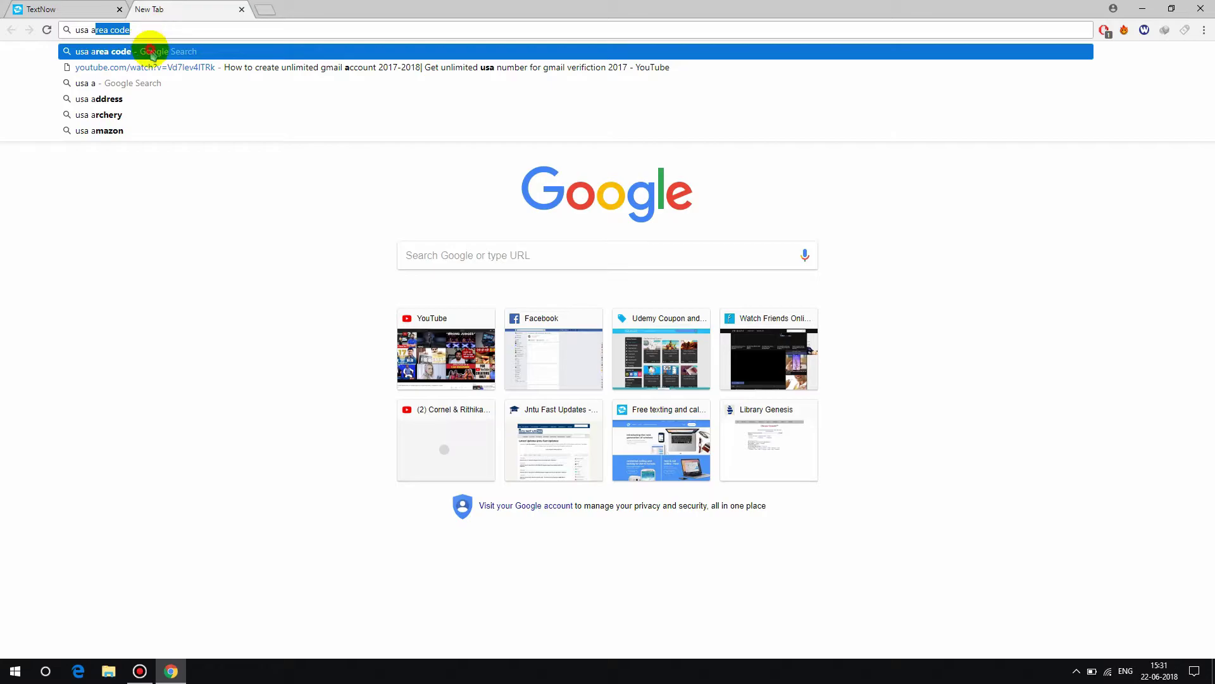
pyautogui.click(149, 51)
pyautogui.scroll(-2, 192, 421)
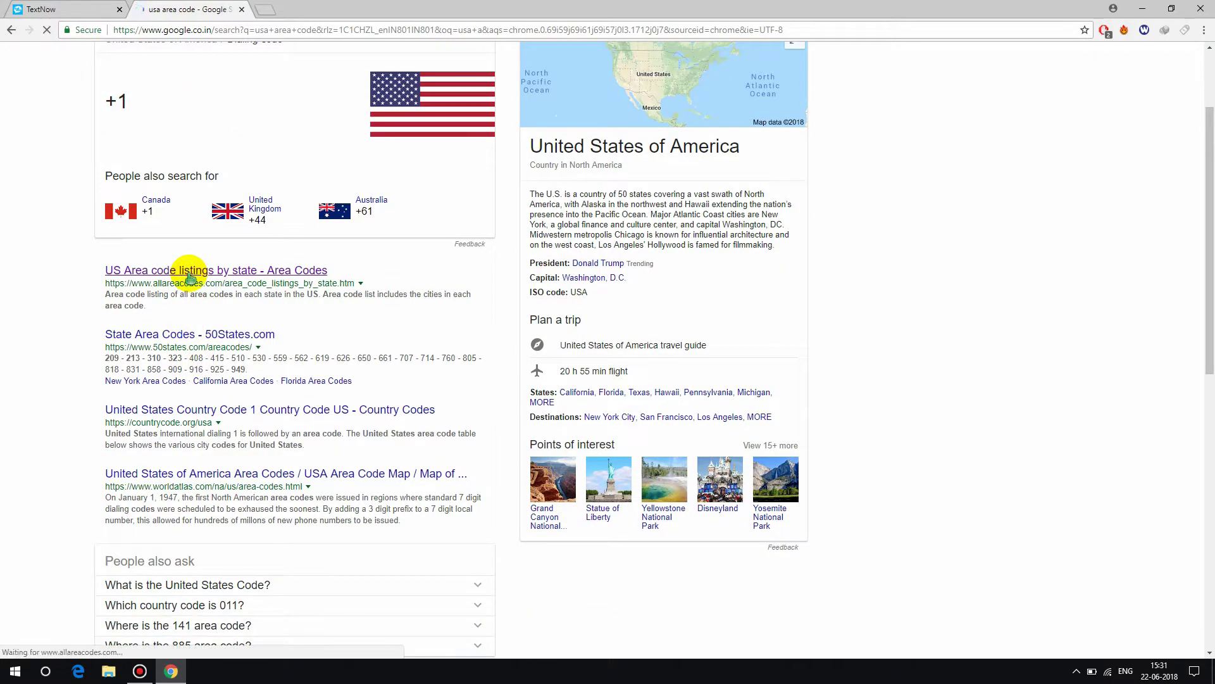
pyautogui.scroll(-5, 361, 271)
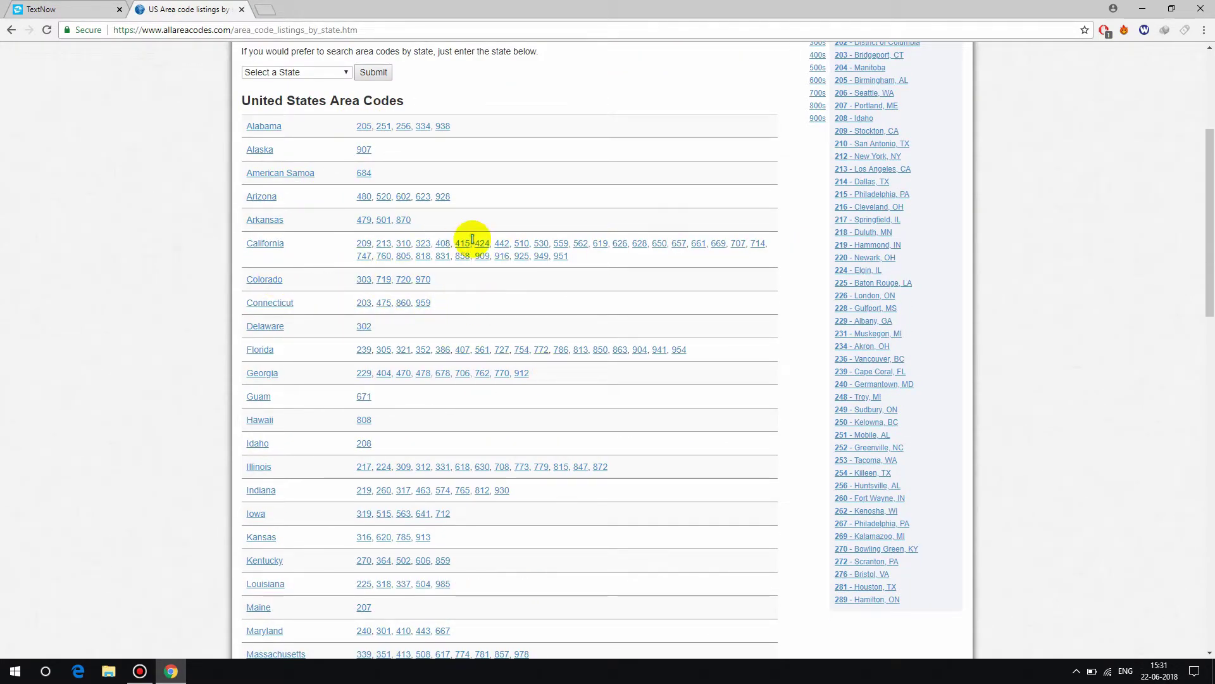
pyautogui.moveTo(377, 446); pyautogui.dragTo(318, 447)
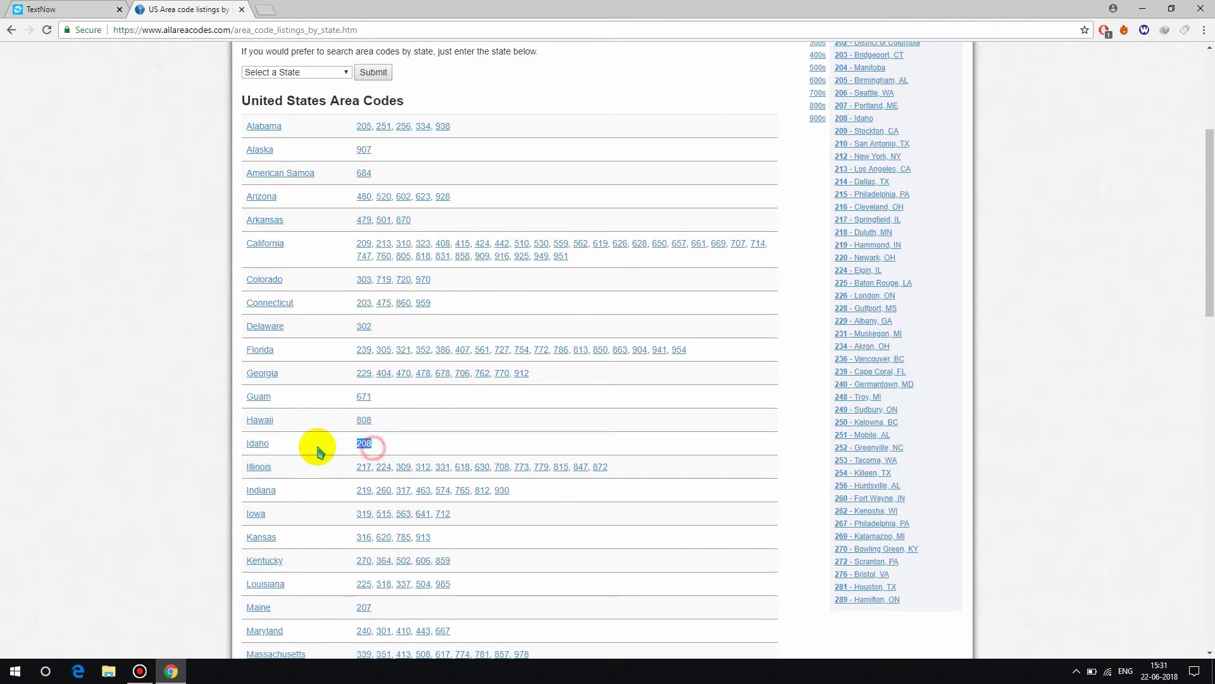
# - Request a TextNow number with area code 208, pass the reCAPTCHA and acknowledge the new number
pyautogui.click(74, 13)
pyautogui.write('208')
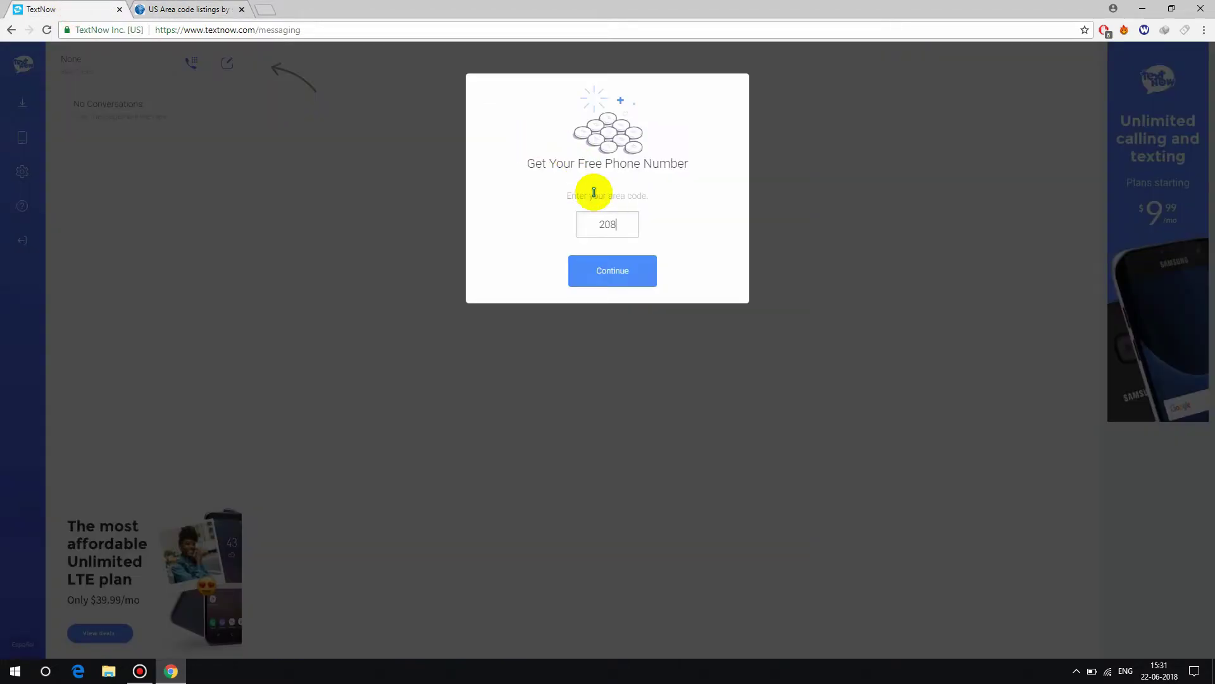
pyautogui.click(633, 276)
pyautogui.click(152, 10)
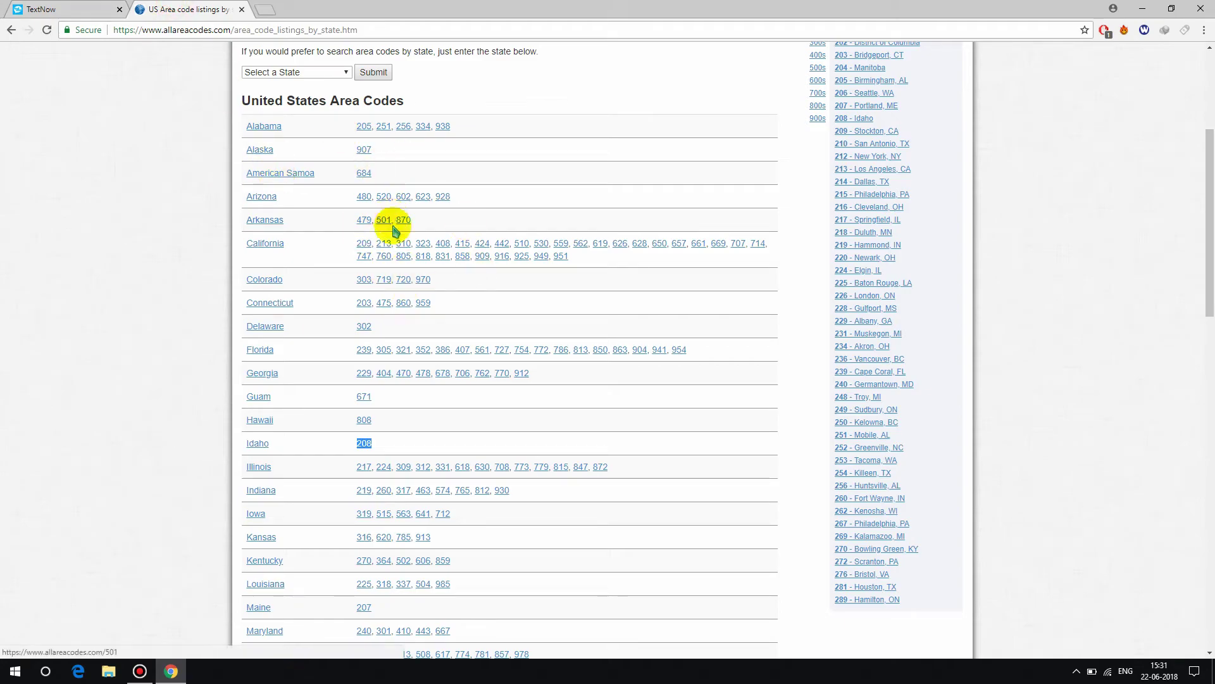
pyautogui.click(73, 8)
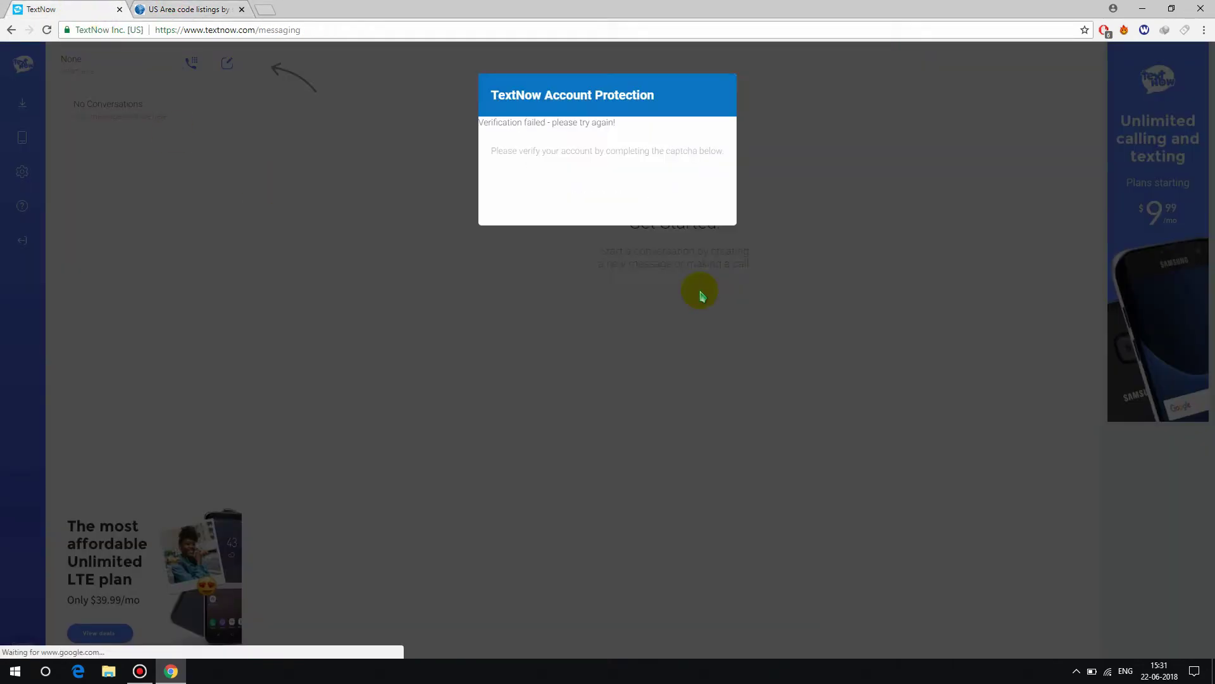
pyautogui.click(529, 182)
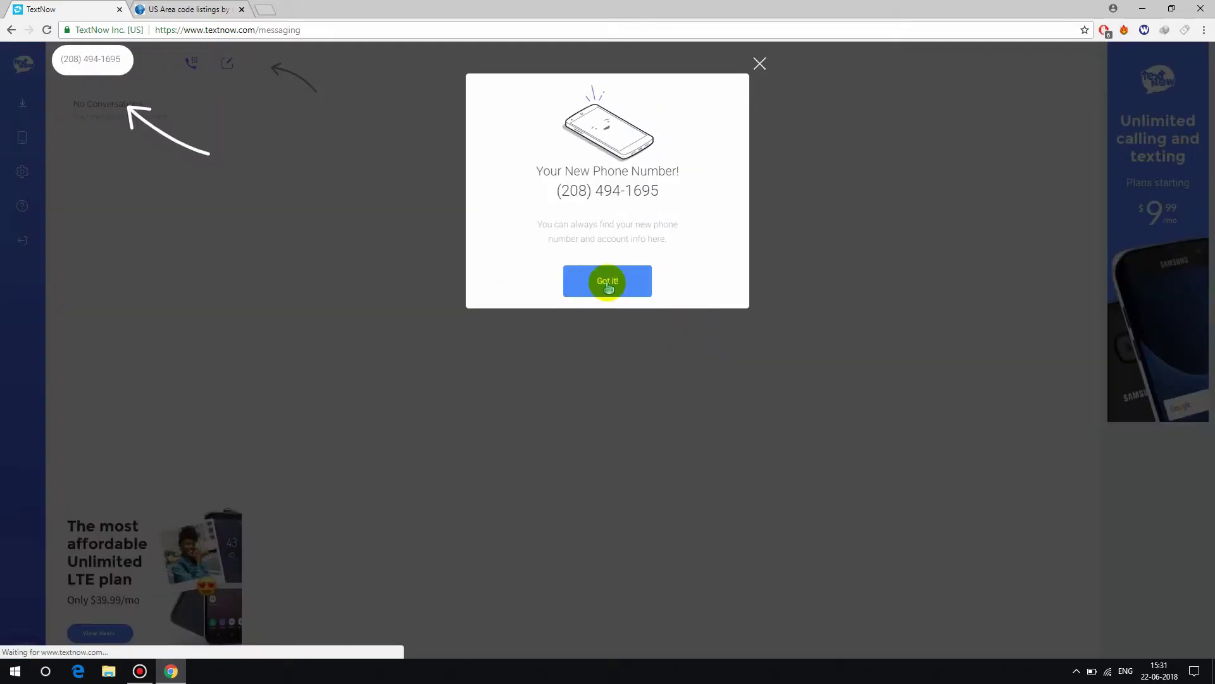
pyautogui.click(626, 291)
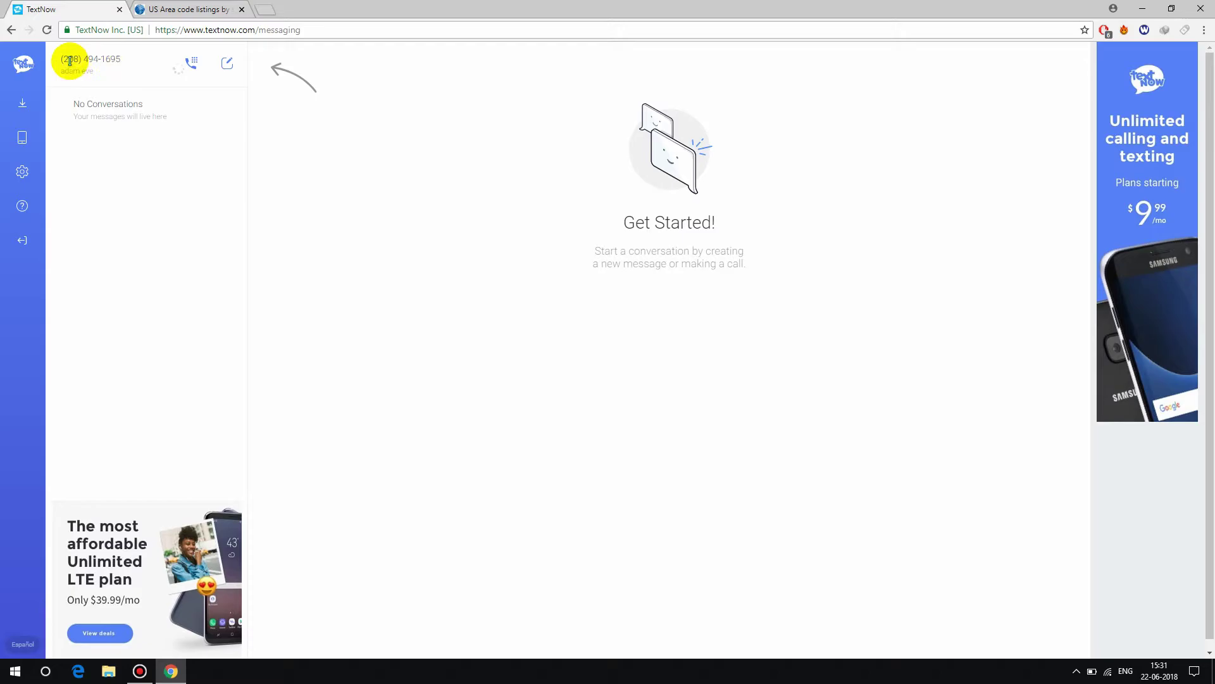
# - Close the area-code tab and open Gmail from a Google search for 'gmail'
pyautogui.click(241, 10)
pyautogui.click(147, 9)
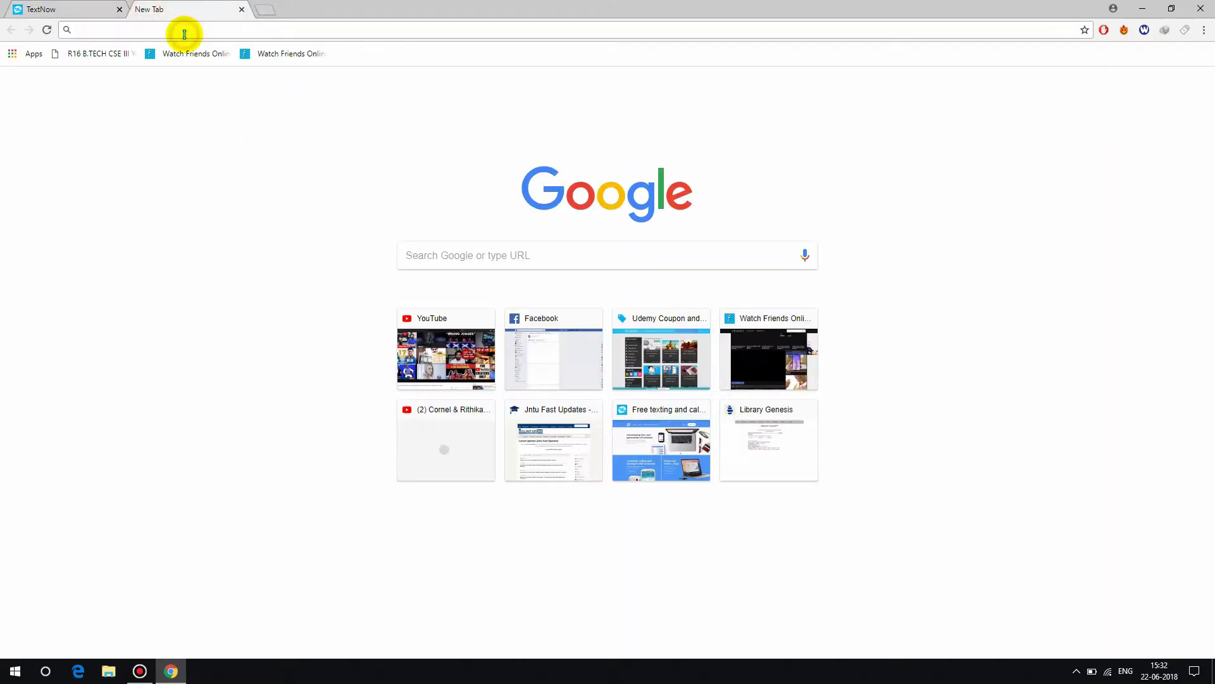
pyautogui.write('gmil')
pyautogui.click(138, 69)
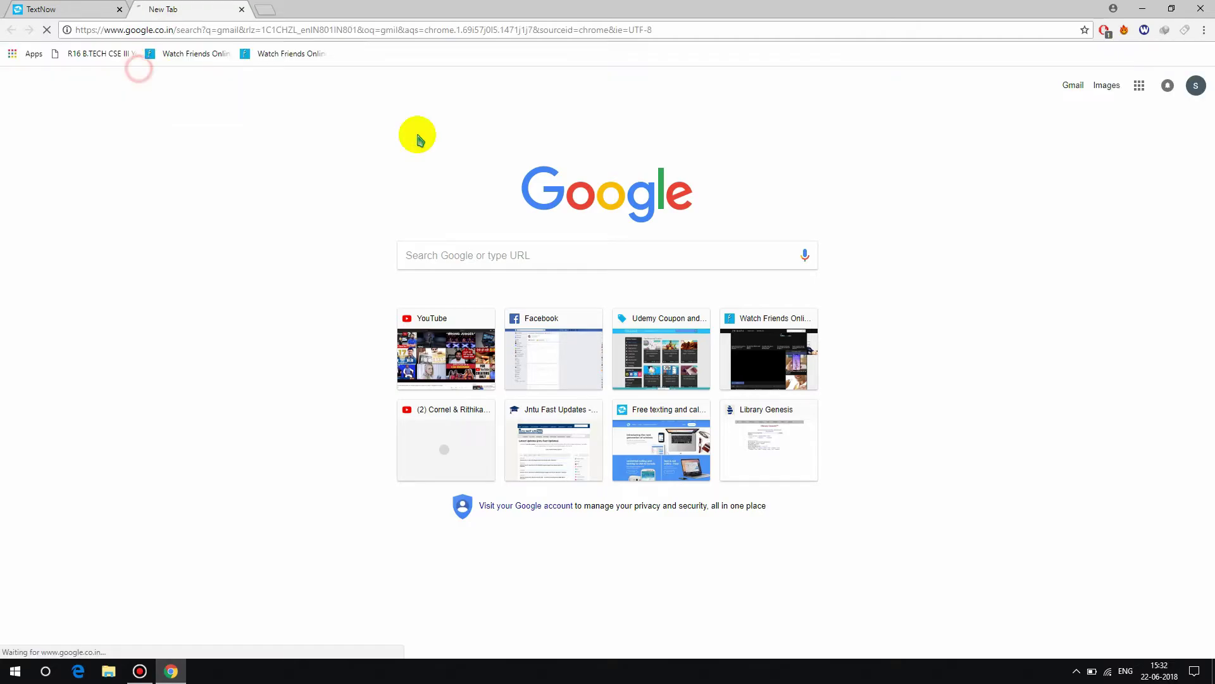
pyautogui.click(167, 157)
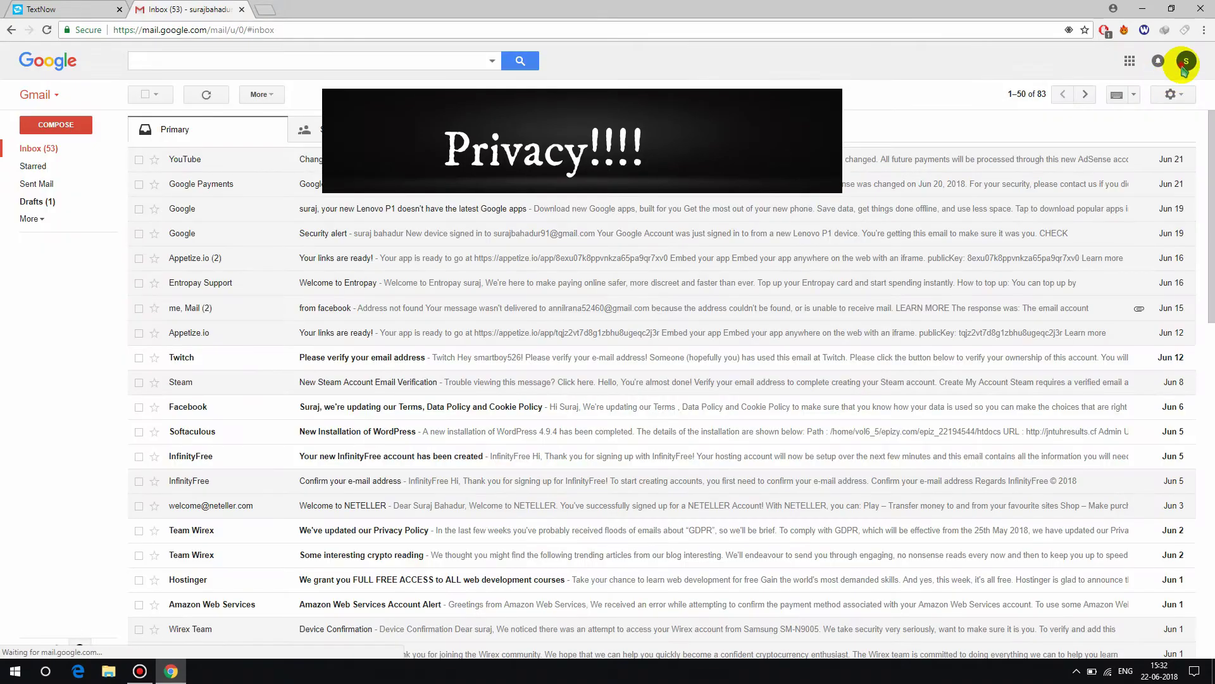
# - From the account menu, choose Add account, Use another account, then Create account
pyautogui.click(1185, 61)
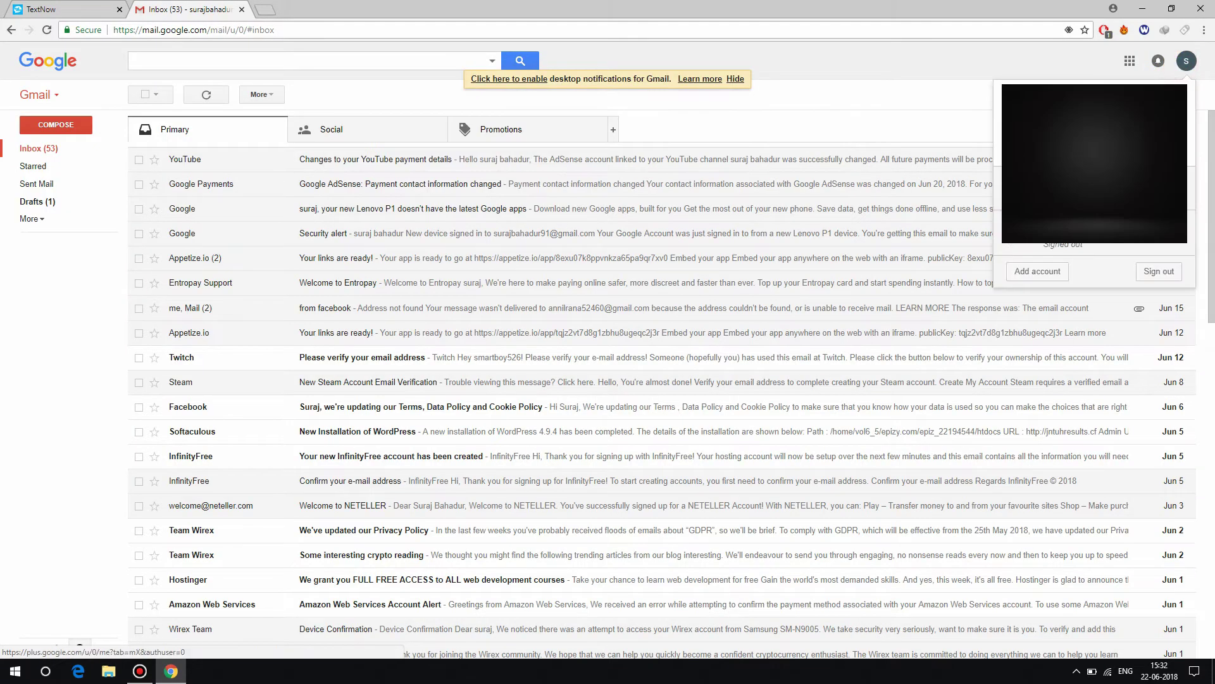
pyautogui.click(1046, 272)
pyautogui.click(242, 9)
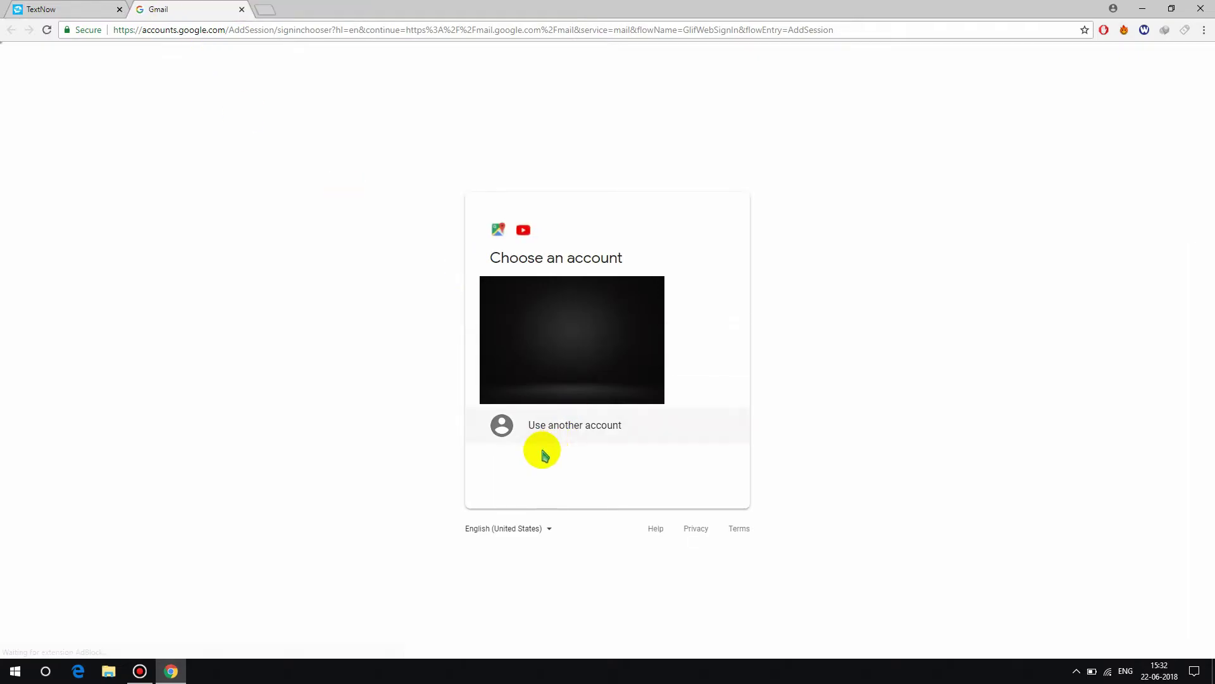
pyautogui.click(555, 436)
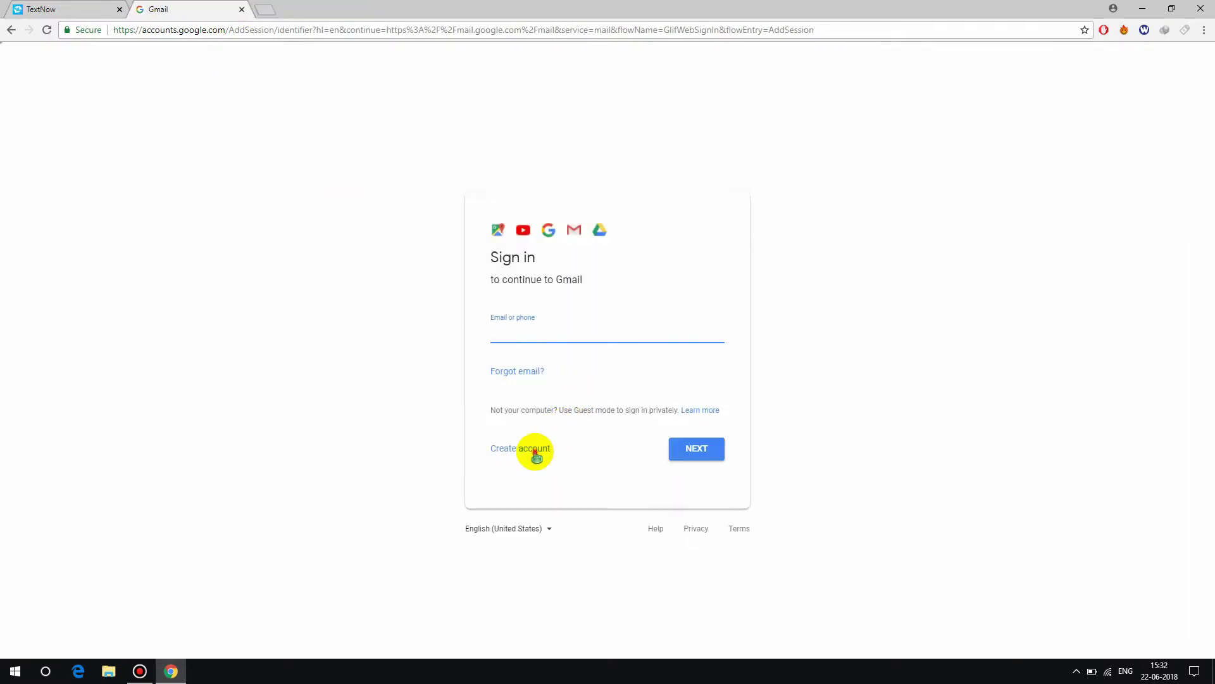
pyautogui.click(535, 450)
pyautogui.click(427, 312)
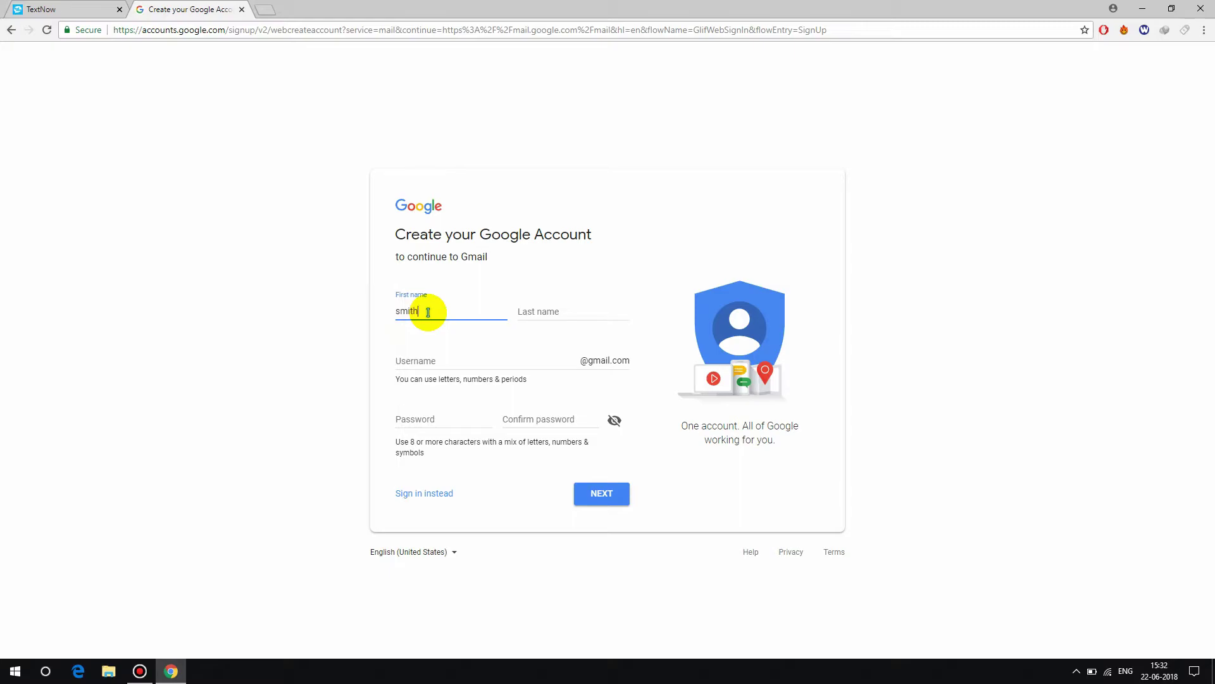
# - Enter first and last name, a username and matching passwords, submit, then reopen the taken username
pyautogui.click(541, 308)
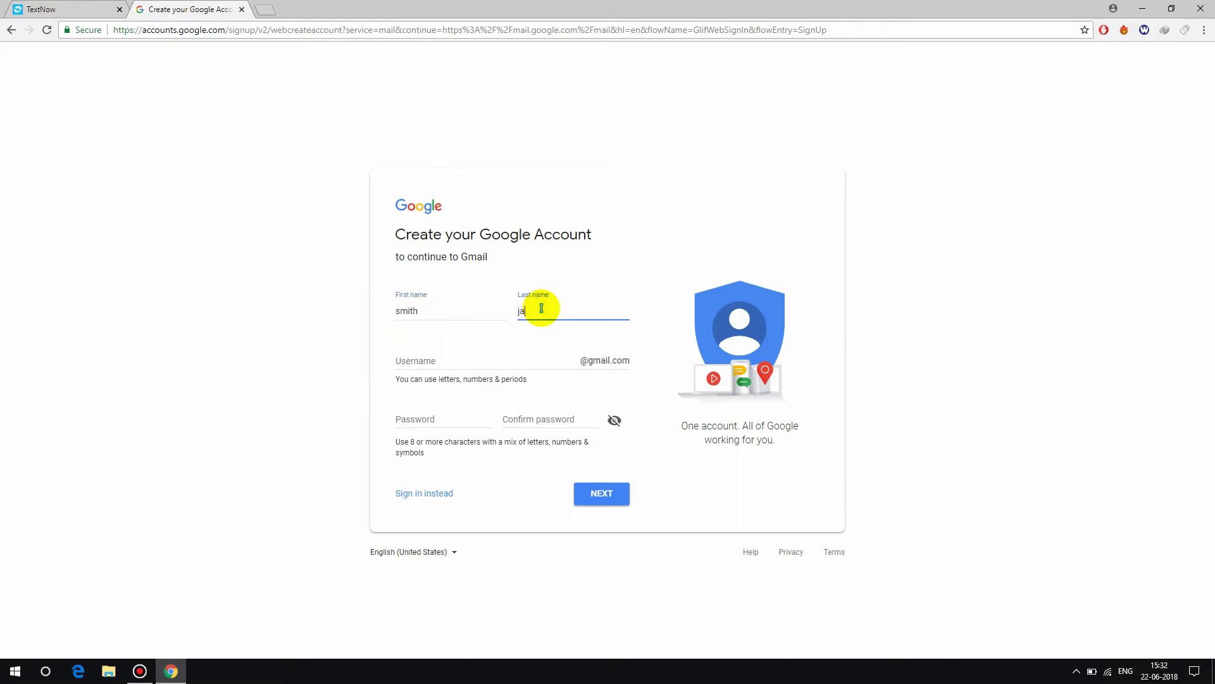
pyautogui.click(462, 362)
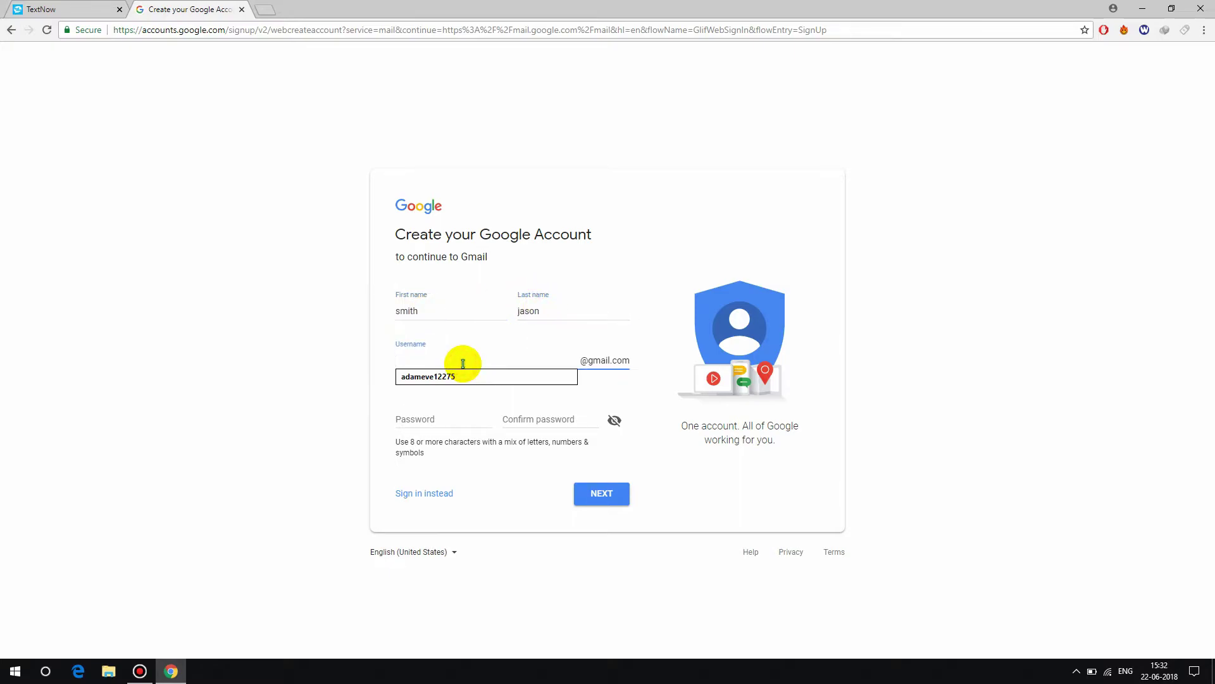
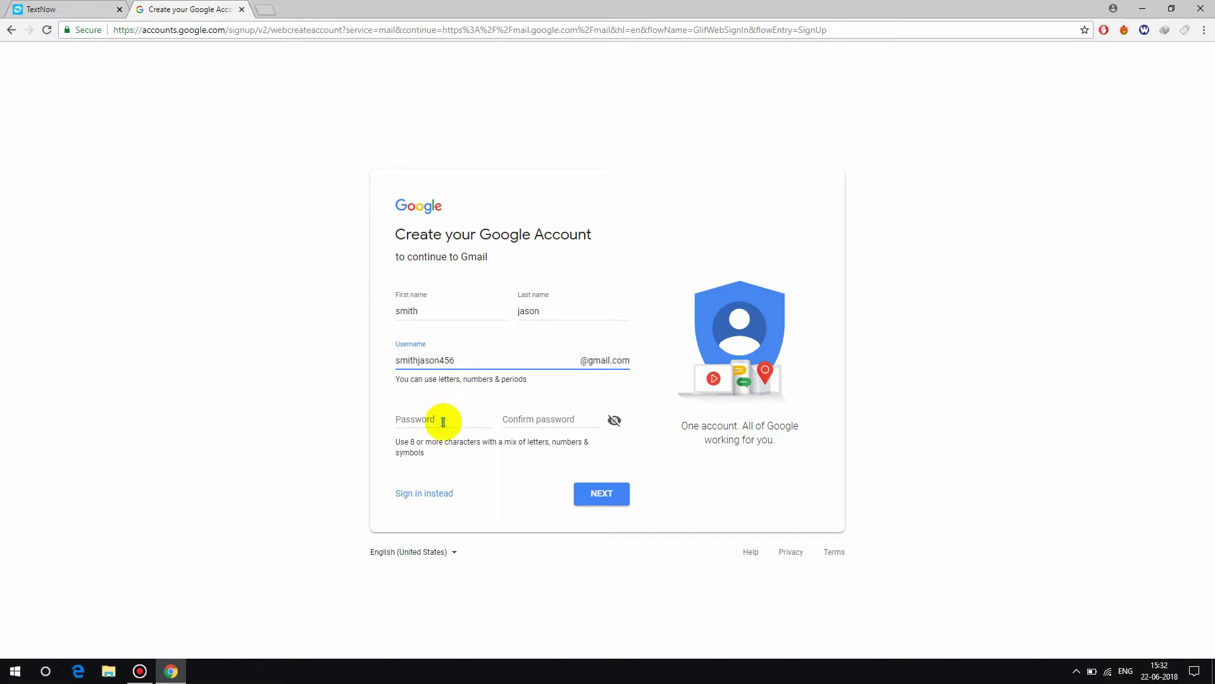
pyautogui.click(444, 421)
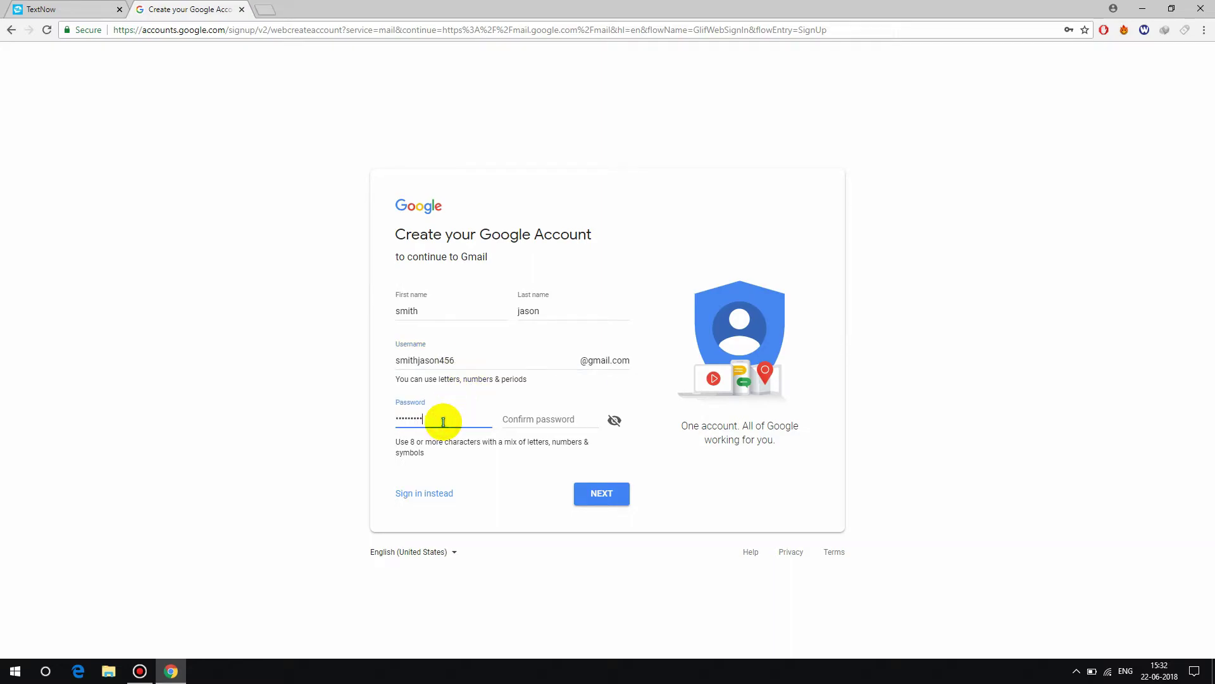
pyautogui.press('Tab')
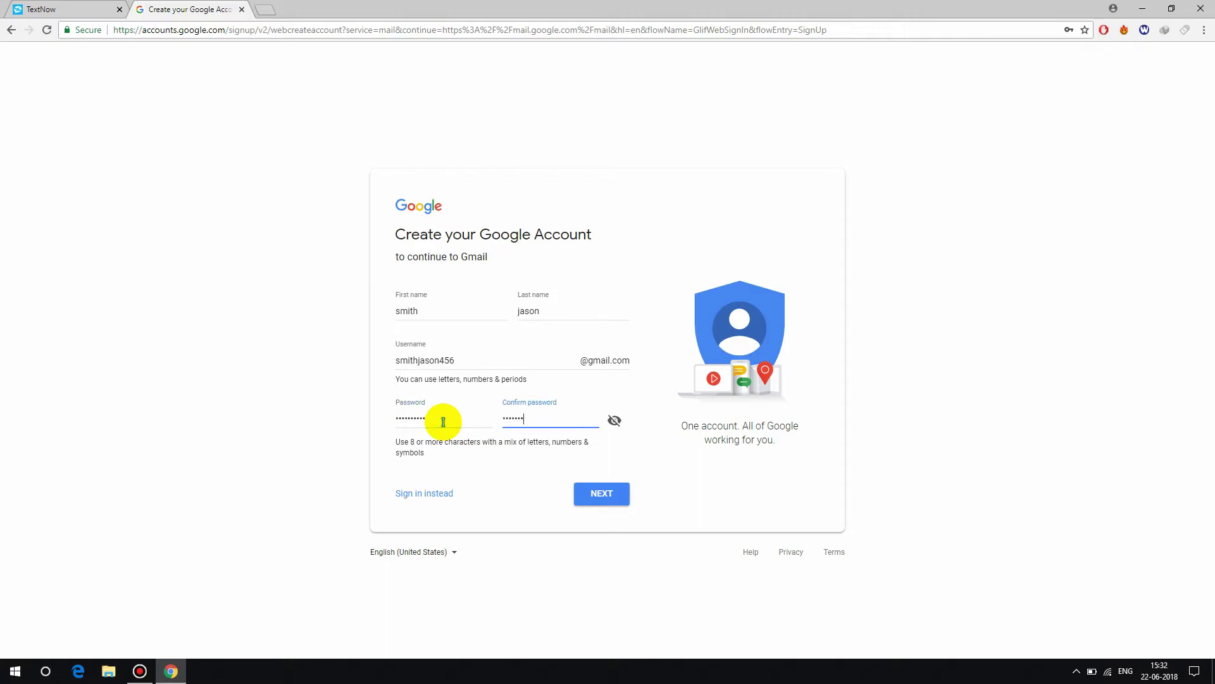
pyautogui.click(597, 492)
pyautogui.click(480, 359)
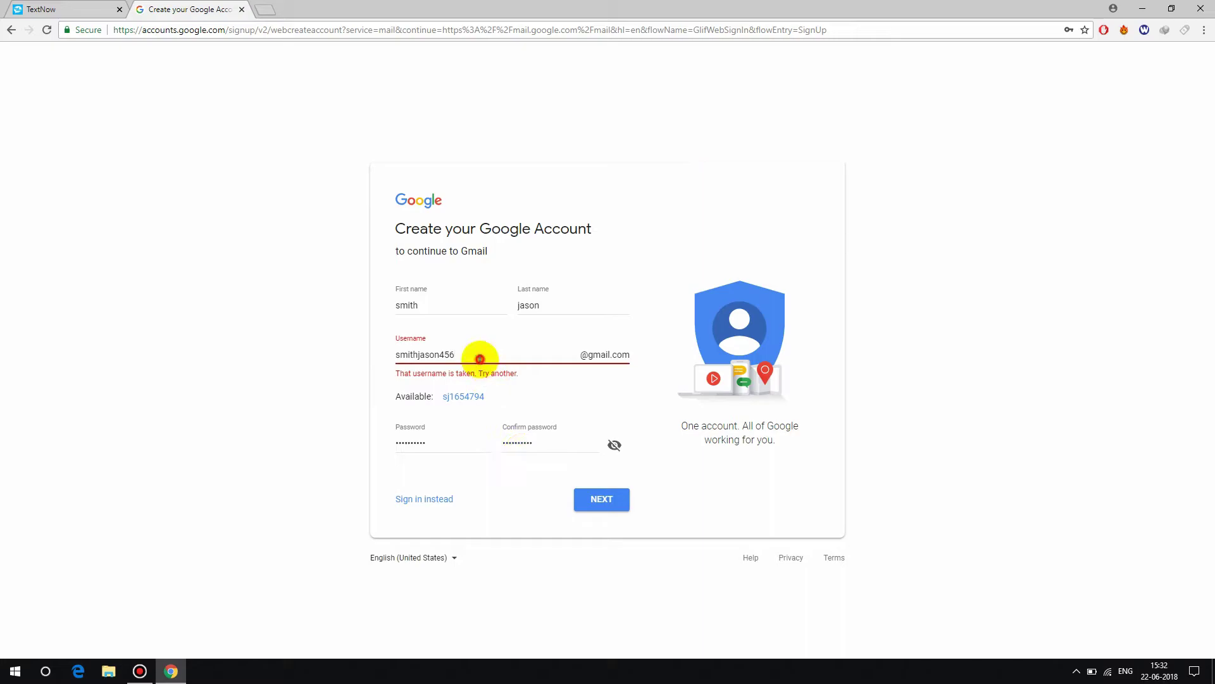
# - Resubmit with the revised username and set the phone country to United States (+1)
pyautogui.click(621, 497)
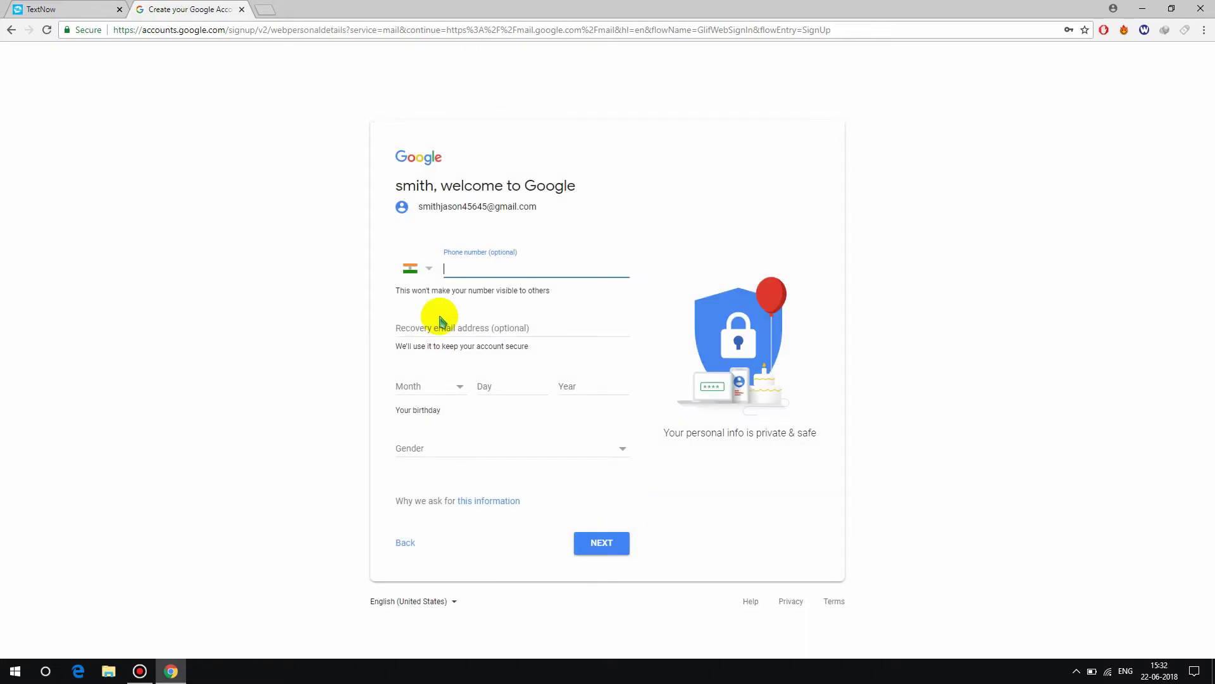
pyautogui.click(423, 278)
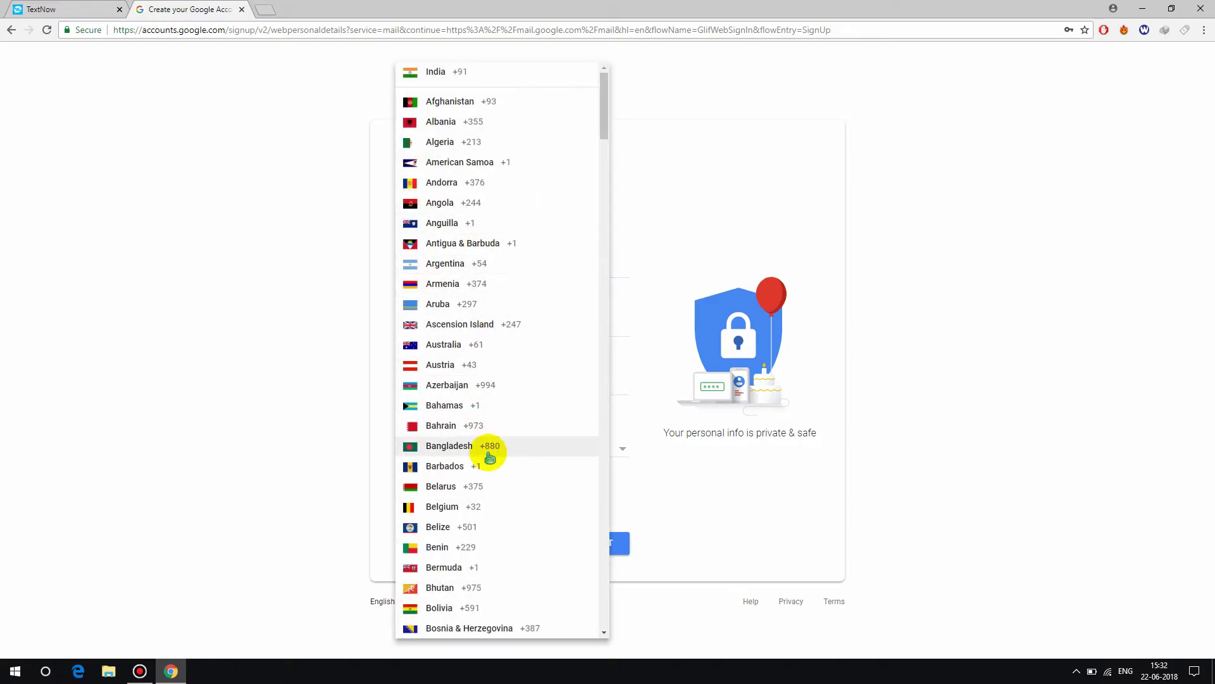
pyautogui.scroll(-6, 488, 454)
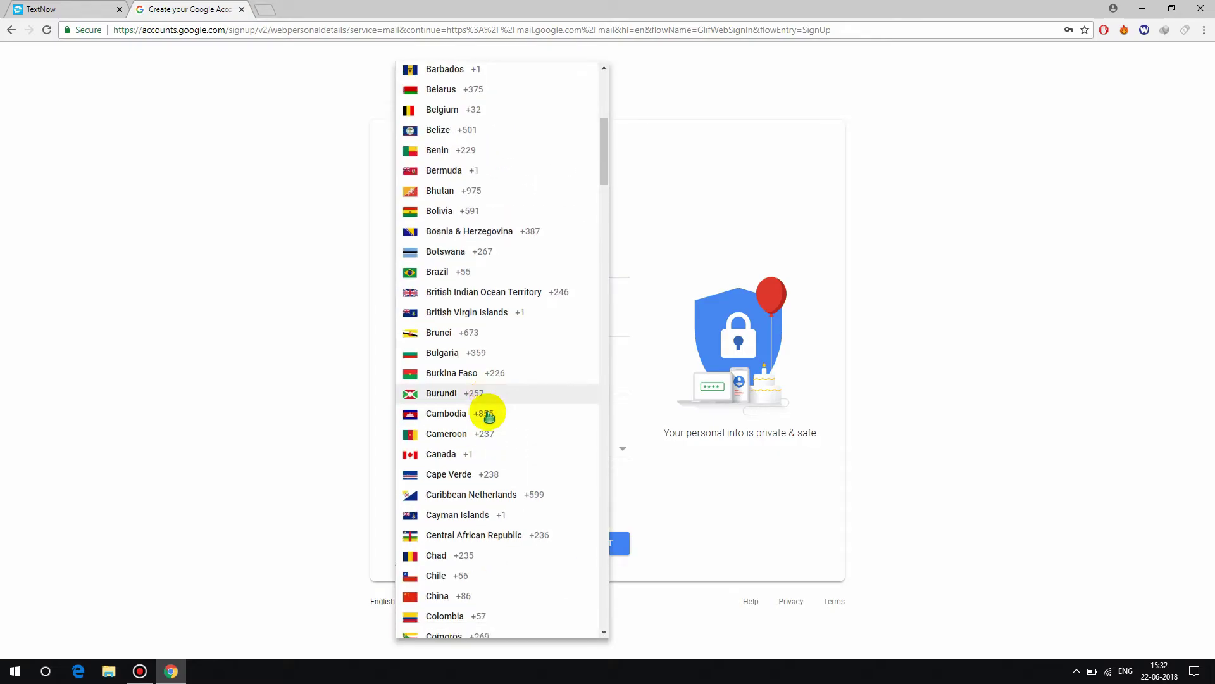
pyautogui.scroll(-20, 490, 417)
pyautogui.click(467, 452)
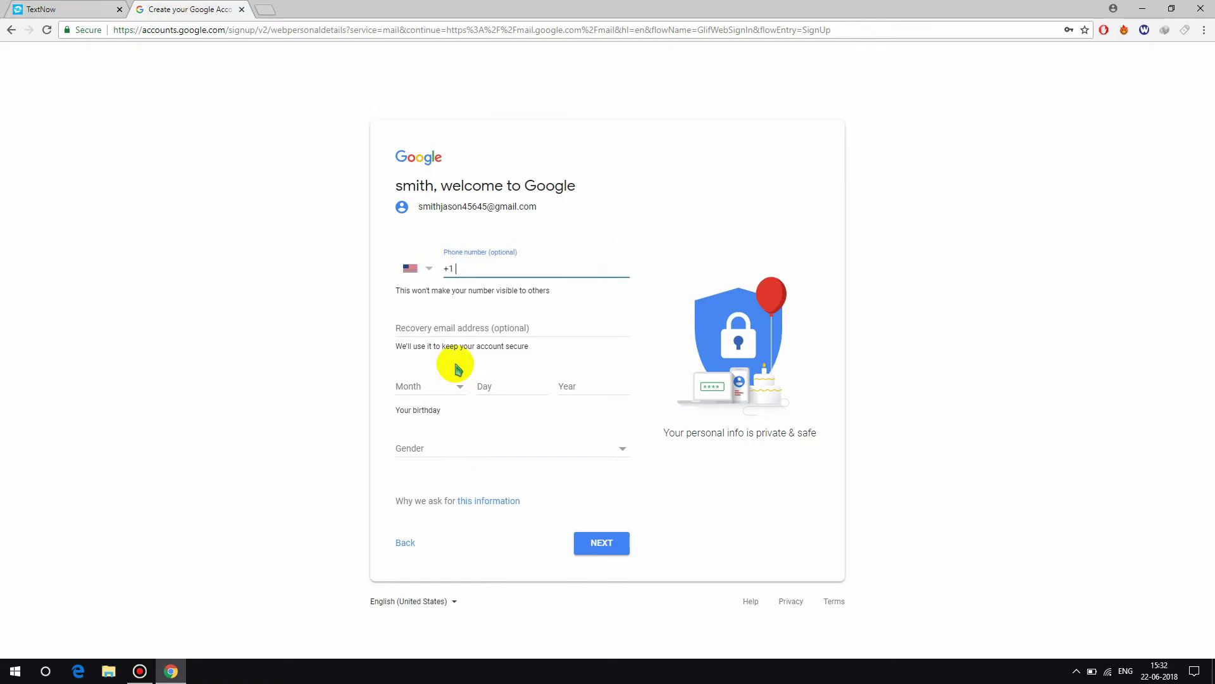
# - Copy the TextNow phone number into the Phone number field, checking it in the TextNow tab
pyautogui.click(29, 9)
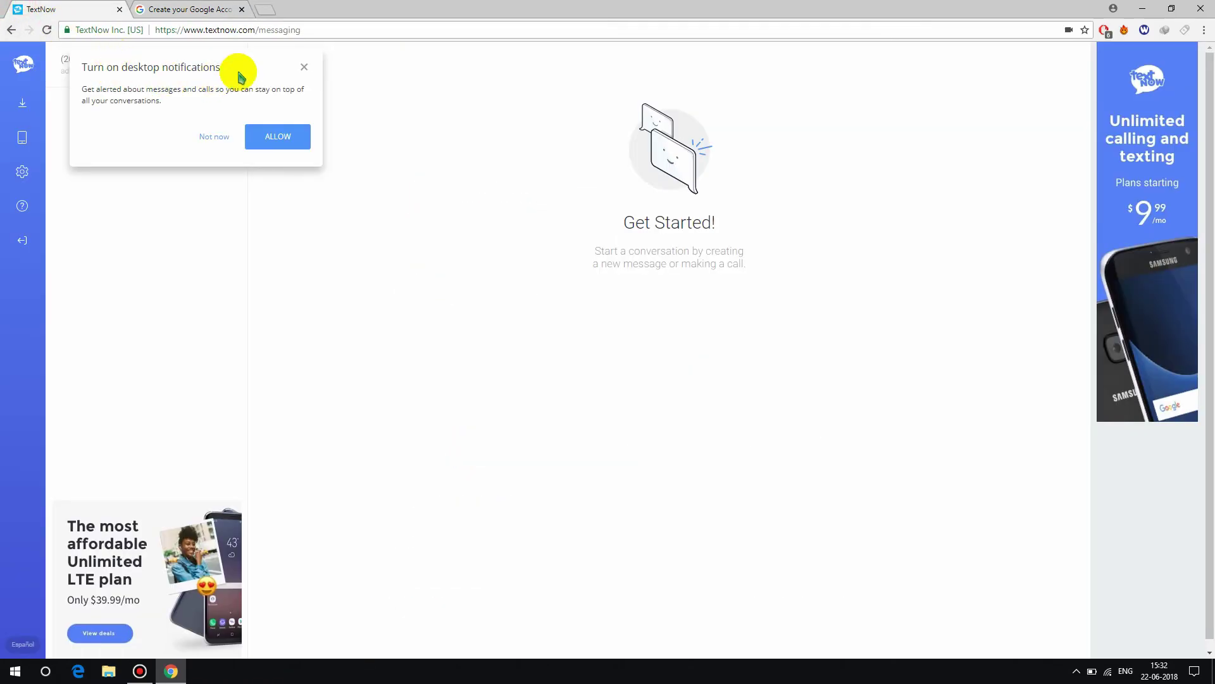
pyautogui.click(304, 67)
pyautogui.click(196, 9)
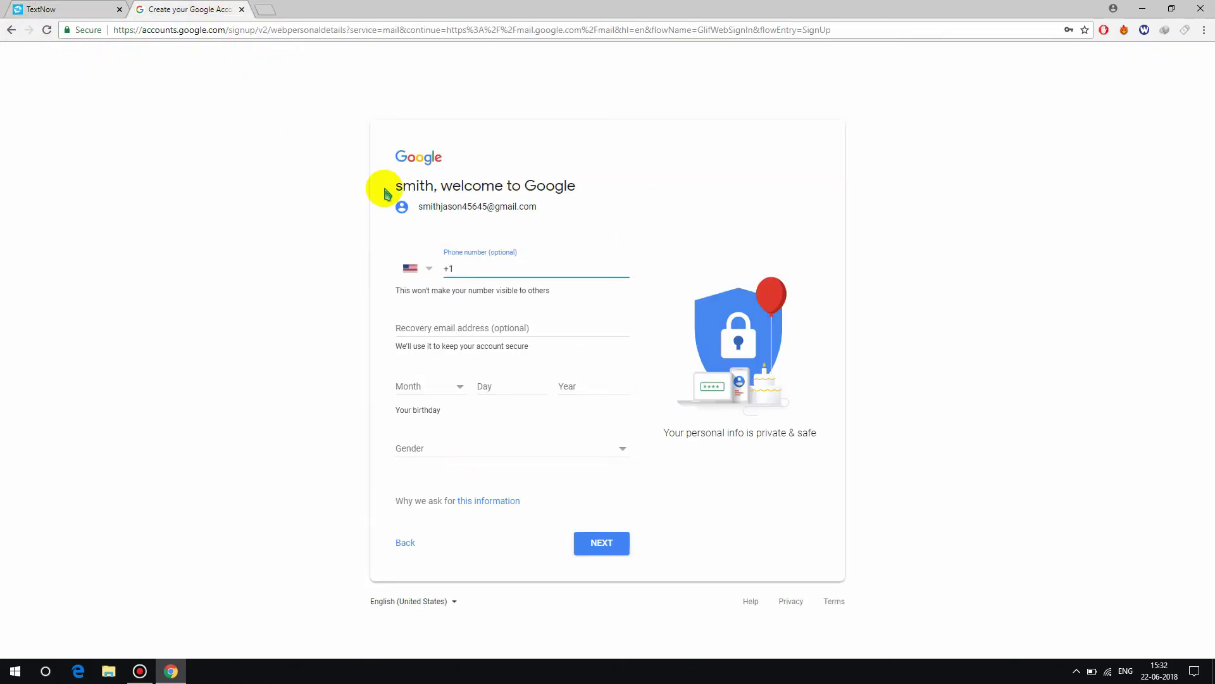
pyautogui.write('208')
pyautogui.click(95, 9)
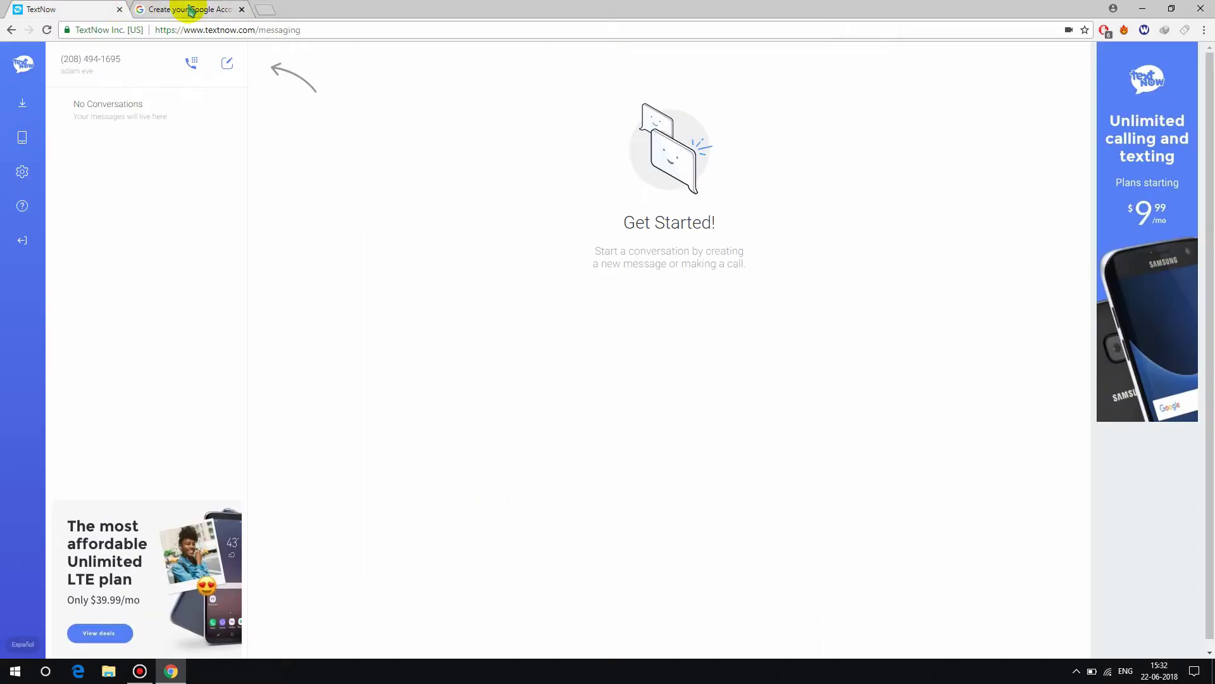
pyautogui.click(193, 8)
pyautogui.write('8494')
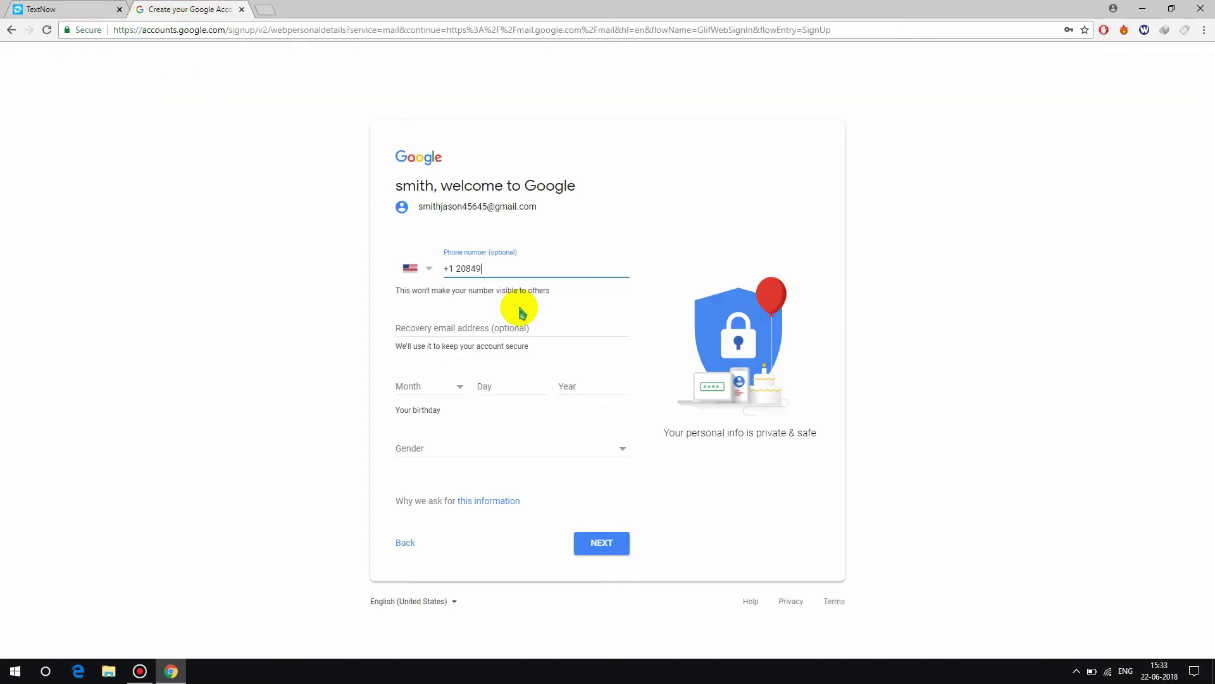
pyautogui.click(95, 9)
pyautogui.click(203, 8)
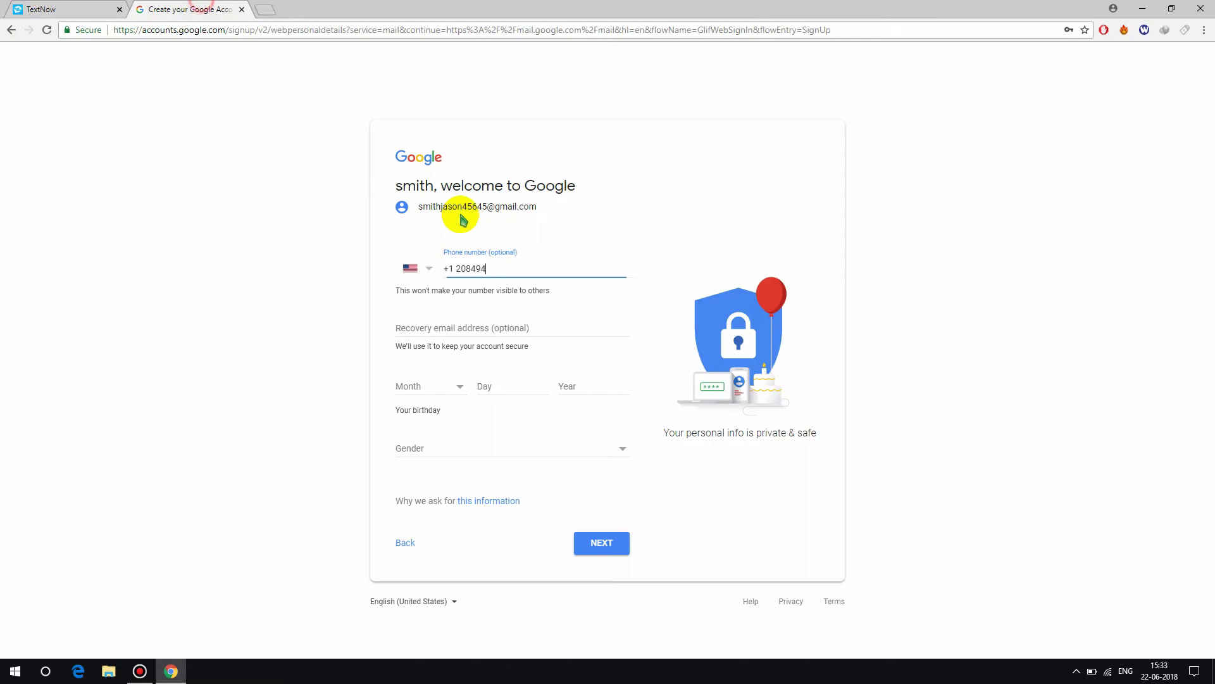
pyautogui.click(435, 330)
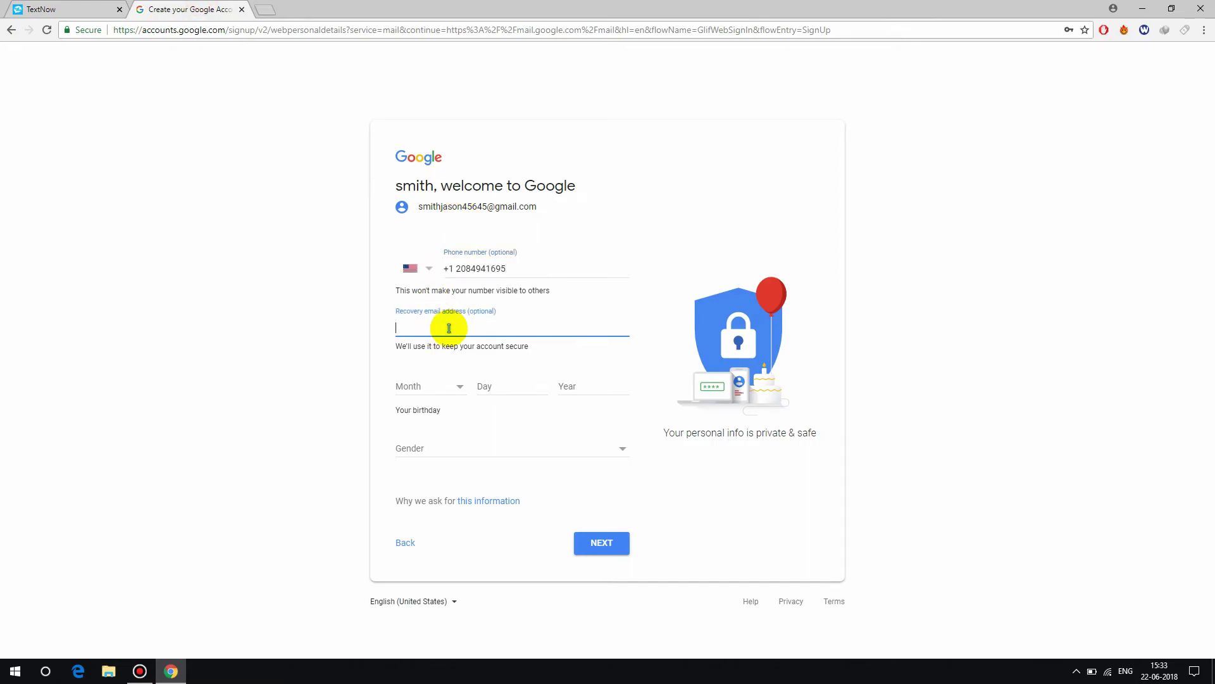
# - Choose August, enter day 5 and year 1997, and select Male as the gender
pyautogui.click(431, 385)
pyautogui.click(434, 473)
pyautogui.click(483, 390)
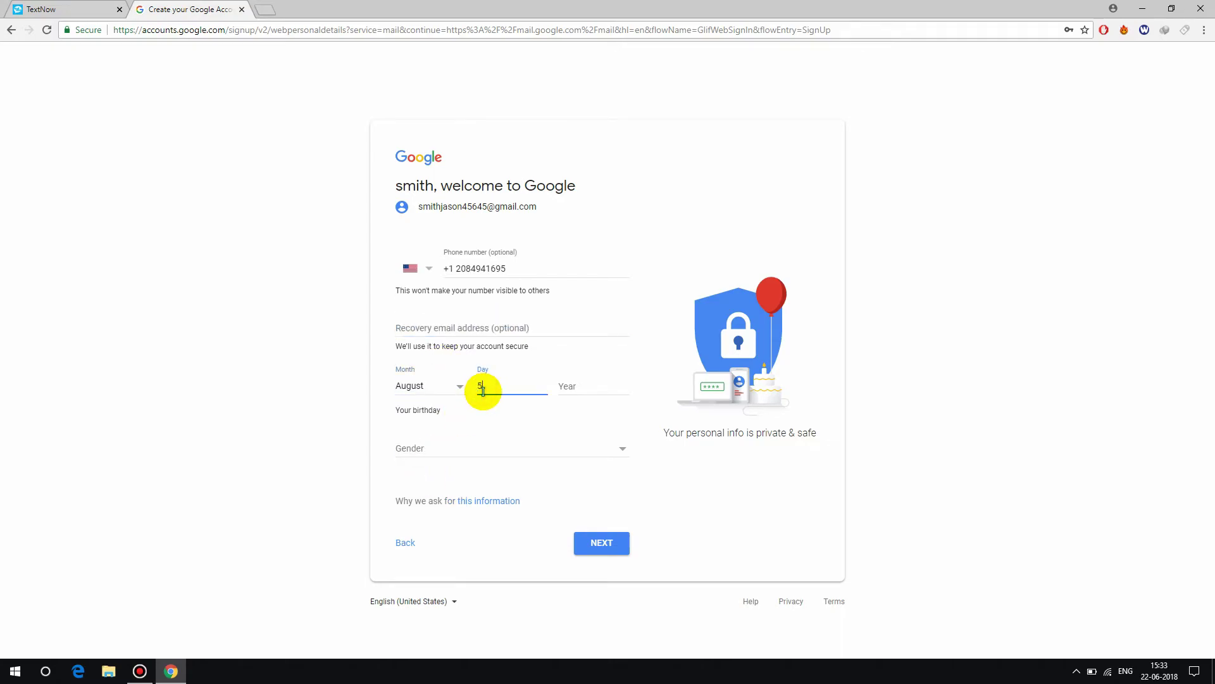
pyautogui.write('5')
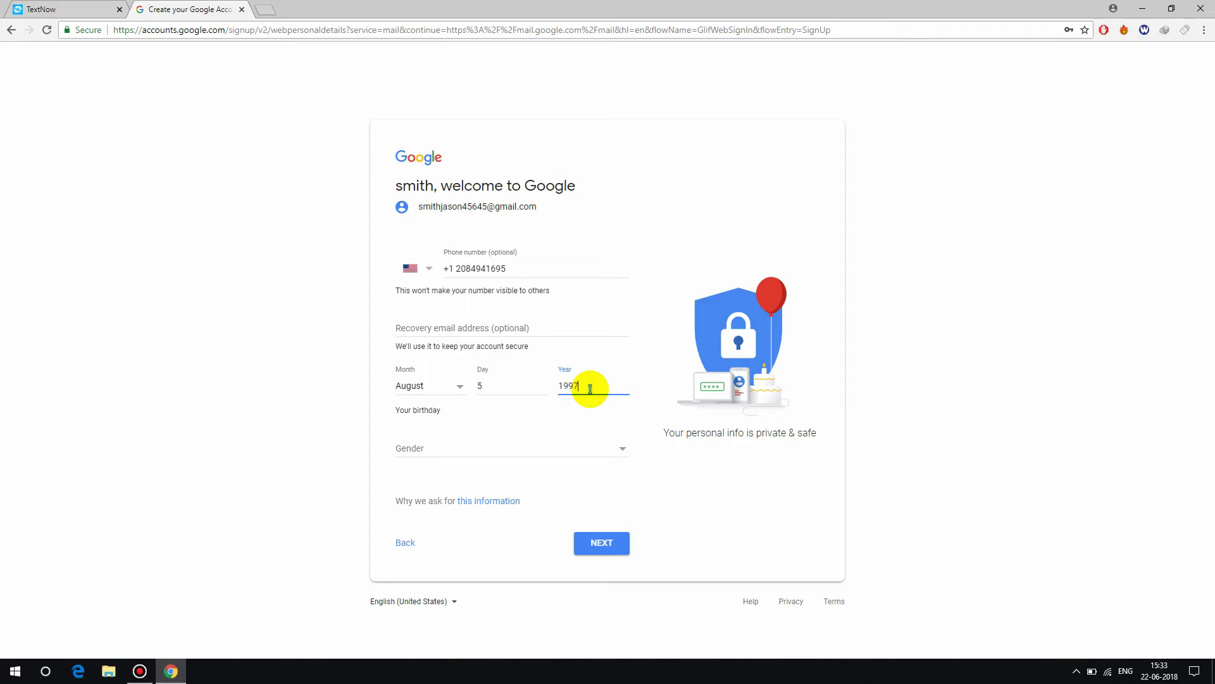
pyautogui.click(590, 388)
pyautogui.write('1997')
pyautogui.click(434, 455)
pyautogui.click(422, 474)
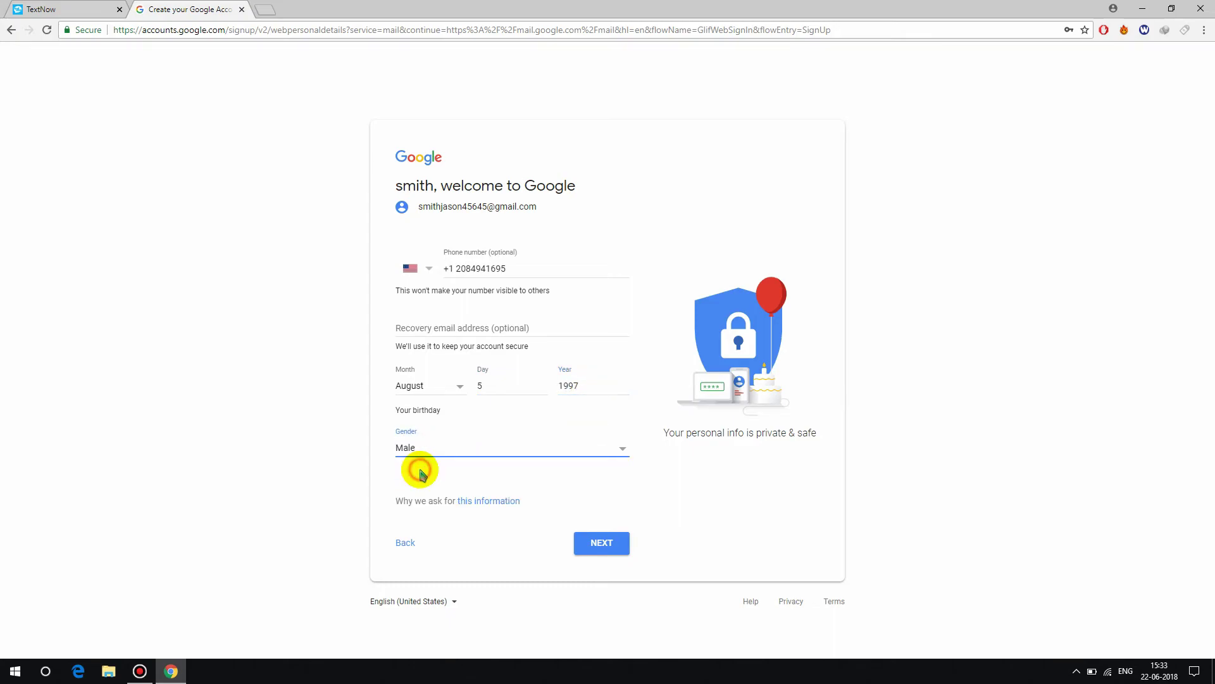
# - Have Google text a verification code to the TextNow number and open that message in TextNow
pyautogui.click(603, 546)
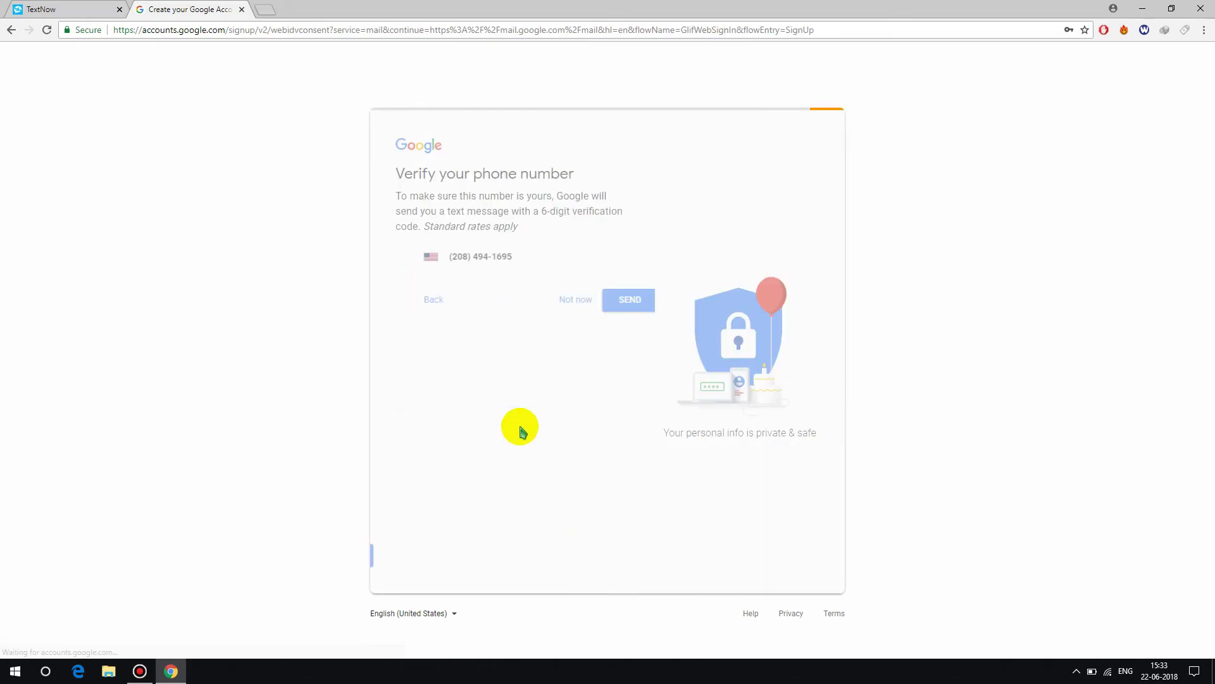
pyautogui.click(607, 393)
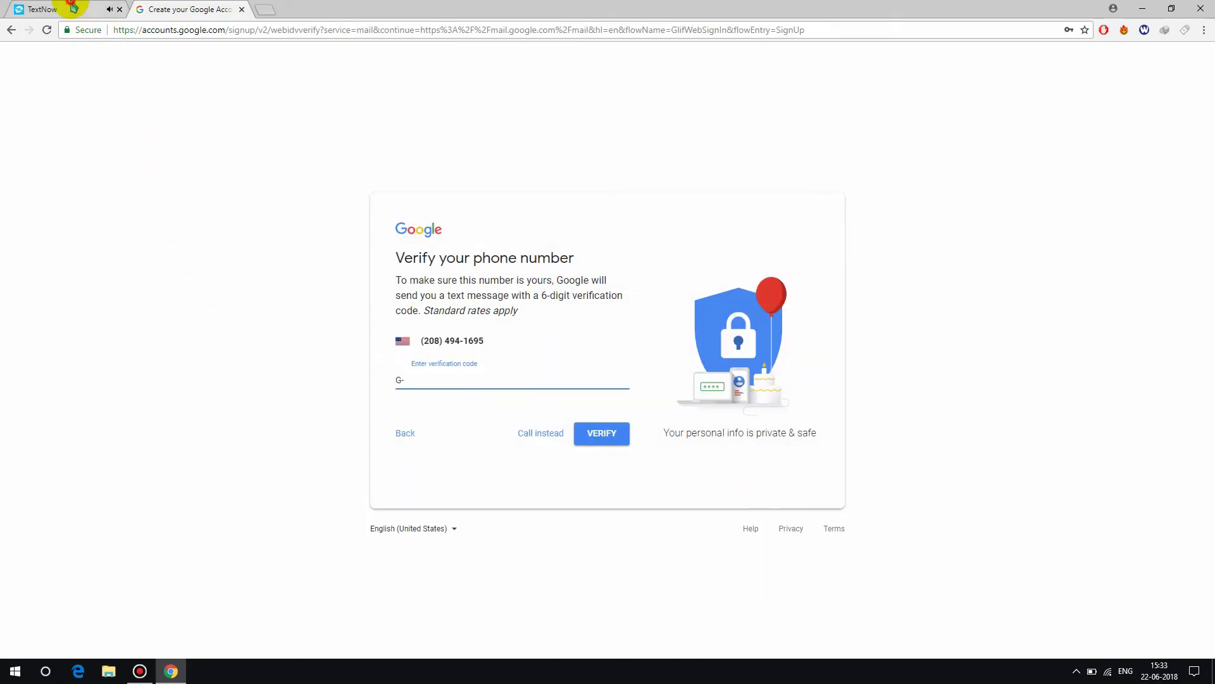
pyautogui.click(32, 10)
pyautogui.click(136, 111)
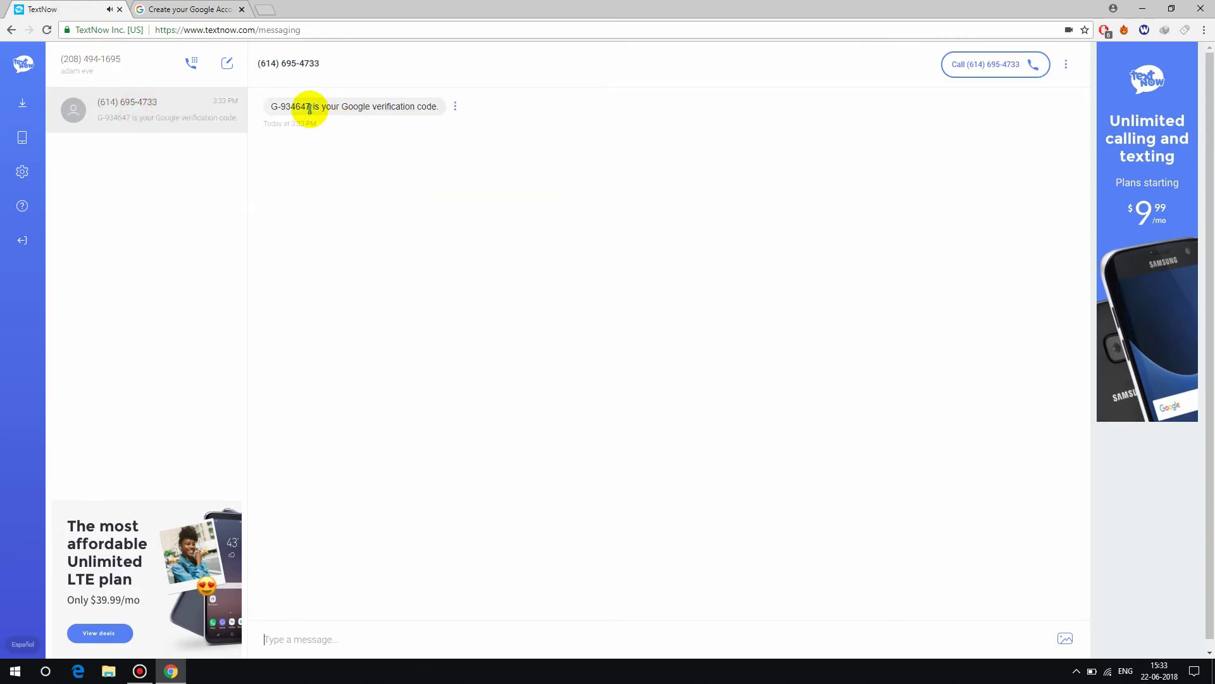
# - Copy the six-digit code from the TextNow message and paste it into the verification field
pyautogui.moveTo(308, 108); pyautogui.dragTo(283, 108)
pyautogui.rightClick(283, 107)
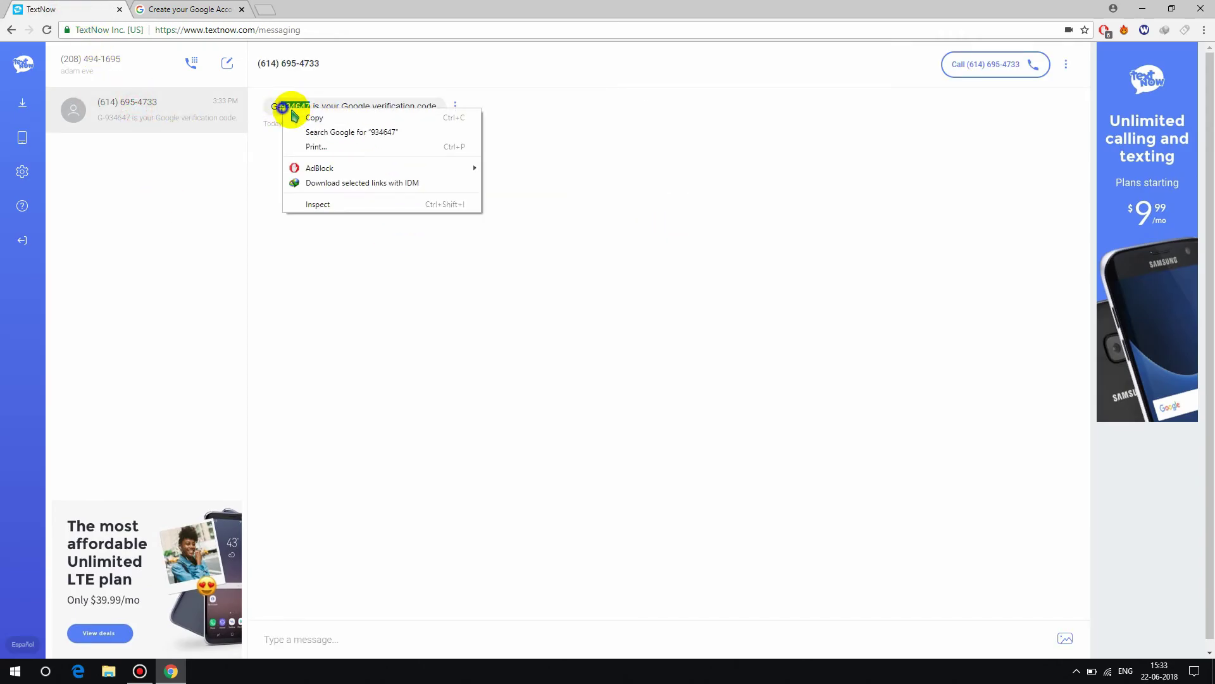
pyautogui.click(297, 115)
pyautogui.click(190, 8)
pyautogui.rightClick(449, 378)
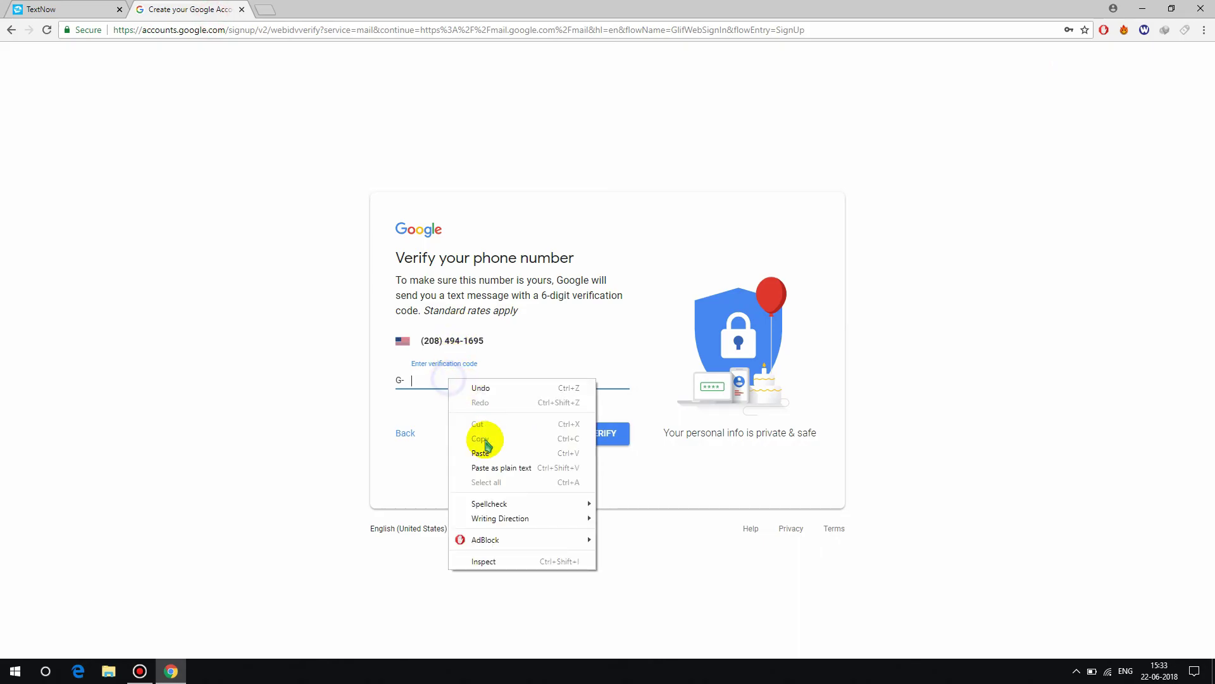
pyautogui.click(486, 448)
# - Verify the pasted code, then scroll through the Privacy and Terms and click I AGREE
pyautogui.click(617, 442)
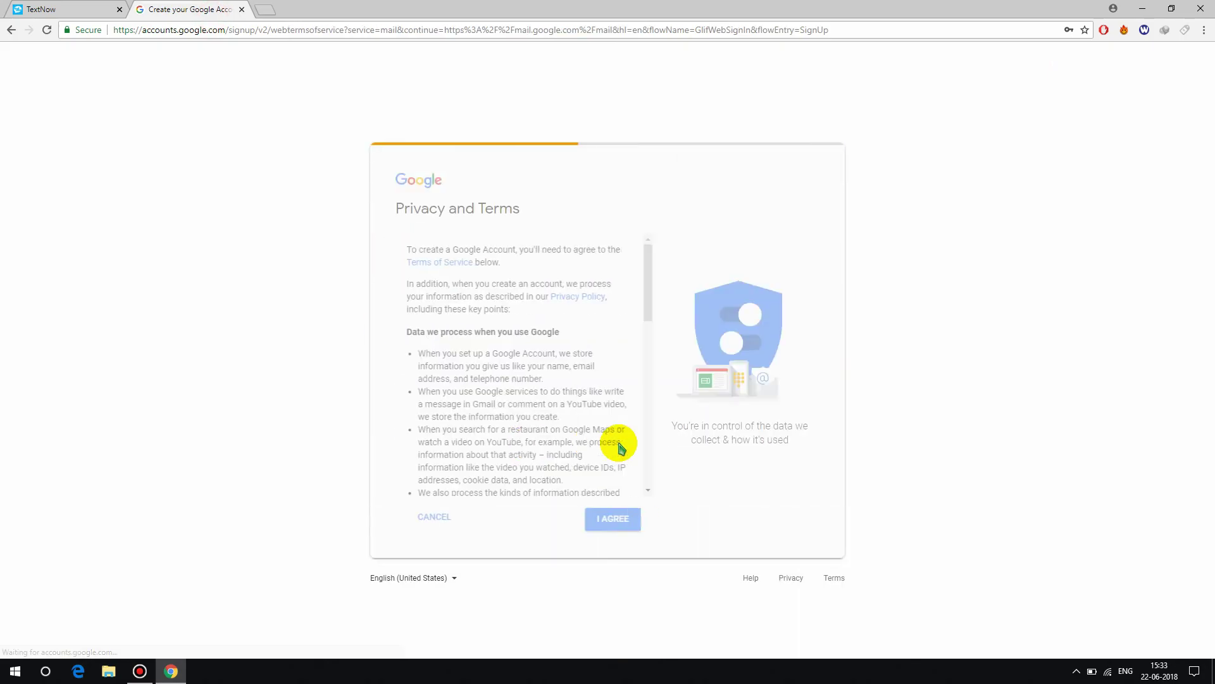
pyautogui.scroll(-10, 578, 407)
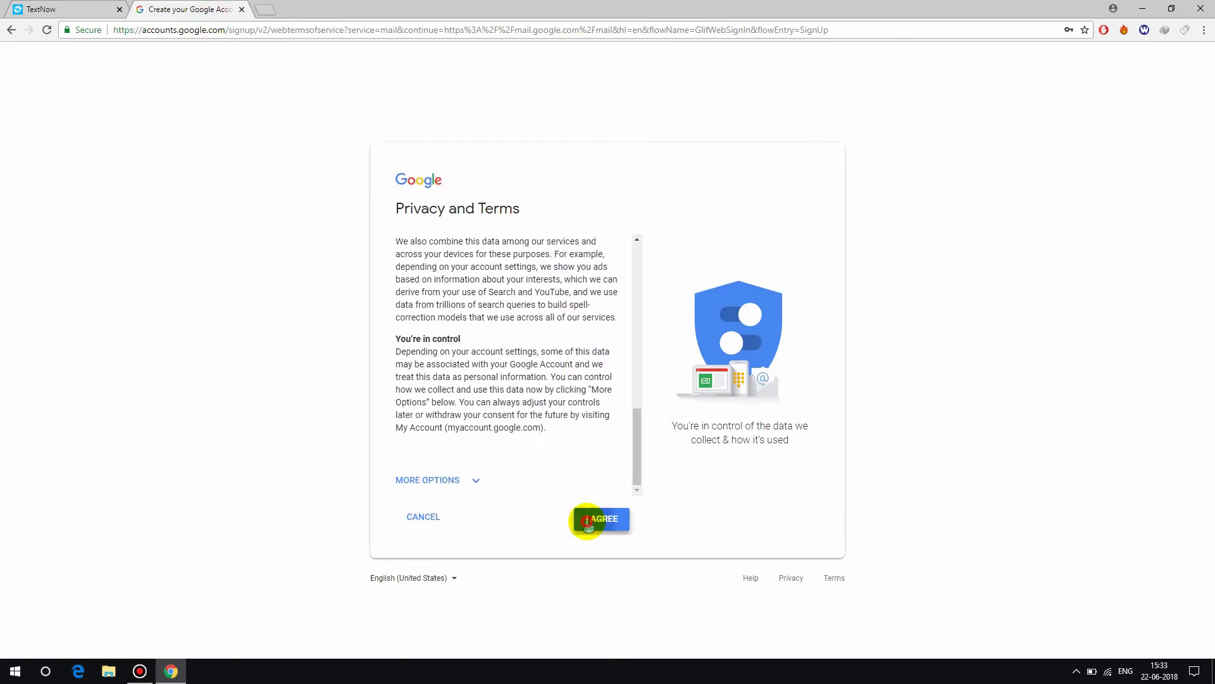
pyautogui.click(602, 518)
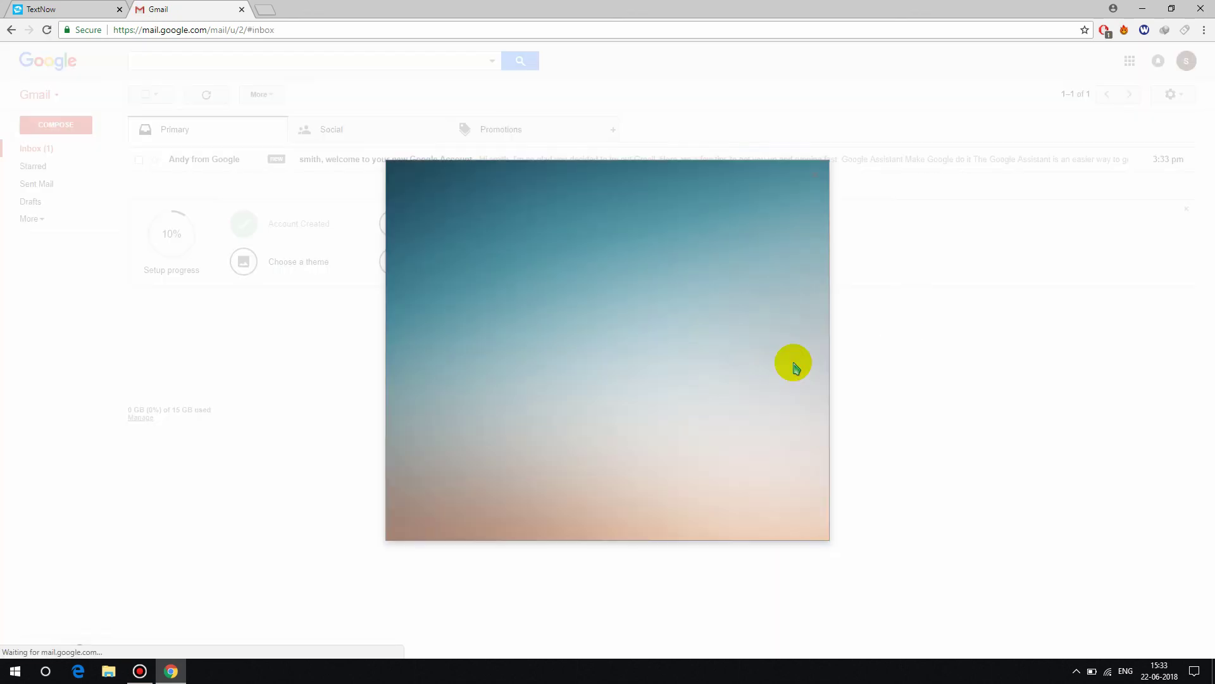
# - Close the Welcome to Gmail dialog and the 'Try the new Gmail' popup to reveal the inbox
pyautogui.click(820, 170)
pyautogui.click(1175, 552)
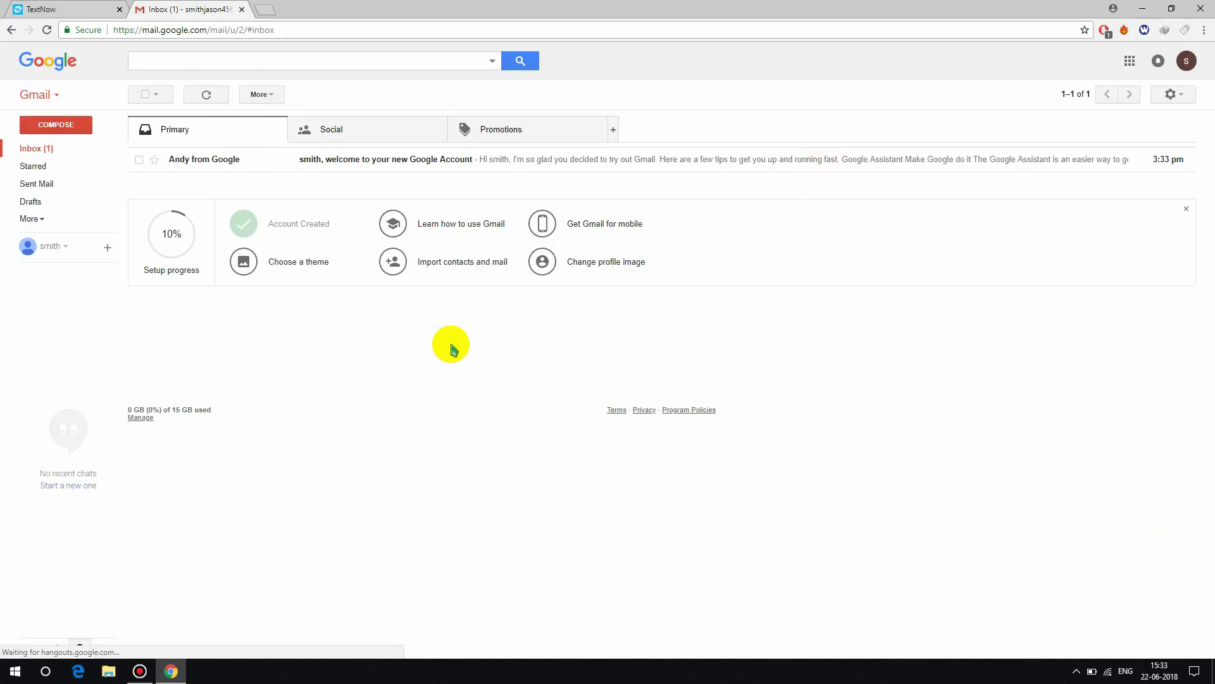